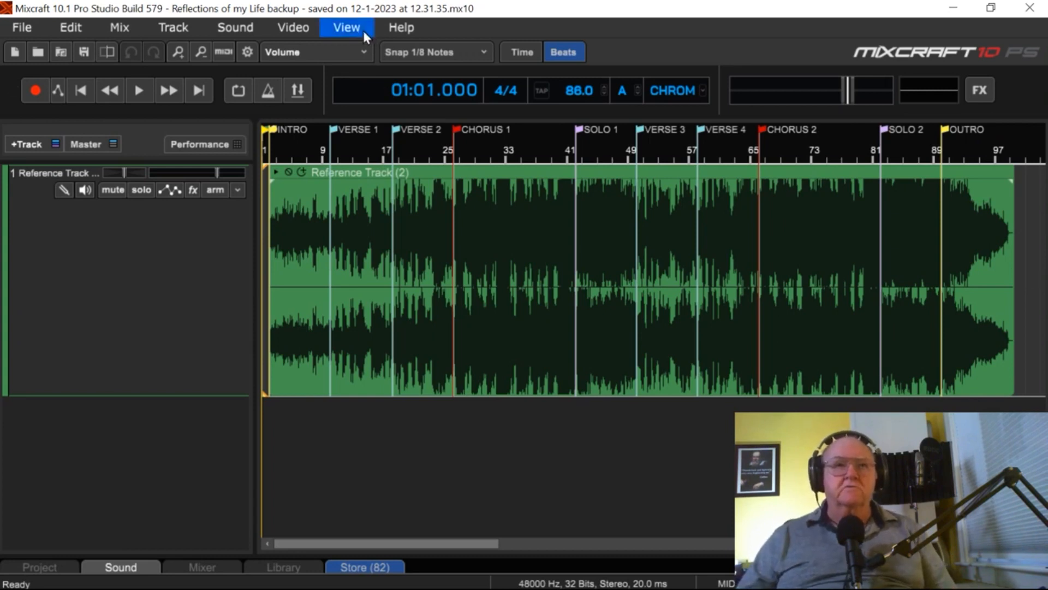
- Reduce the height of all tracks so the Reference Track becomes a compact lane
left_click(344, 28)
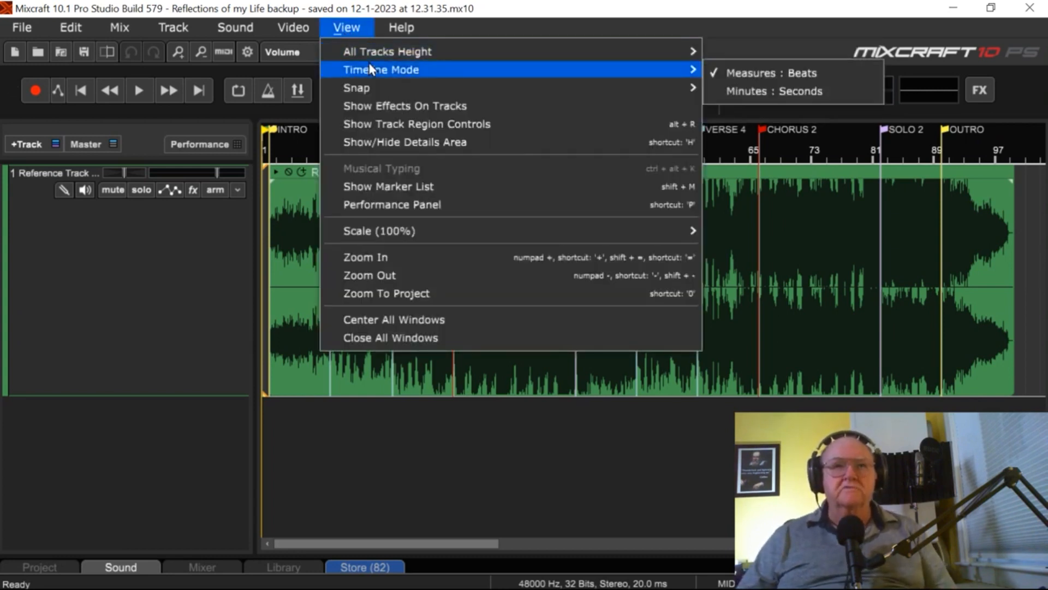
mouse_move(394, 53)
left_click(766, 75)
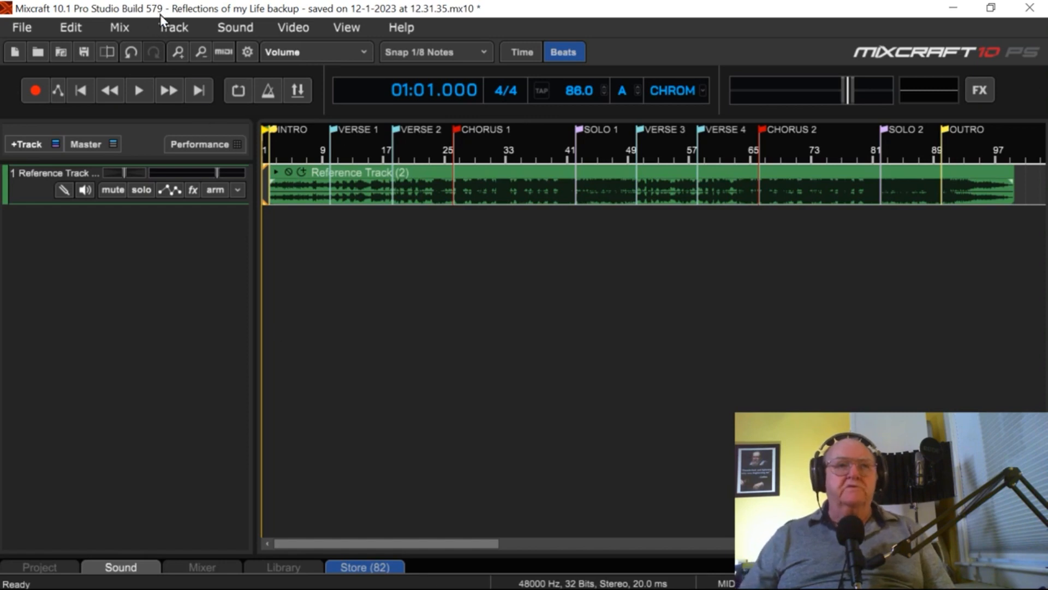
left_click(167, 29)
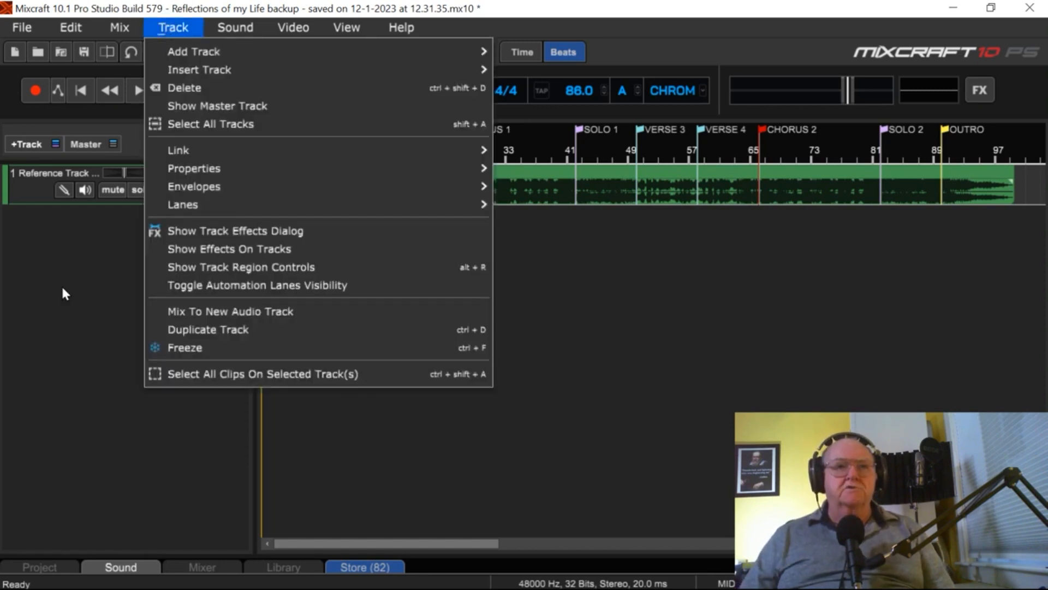
right_click(56, 342)
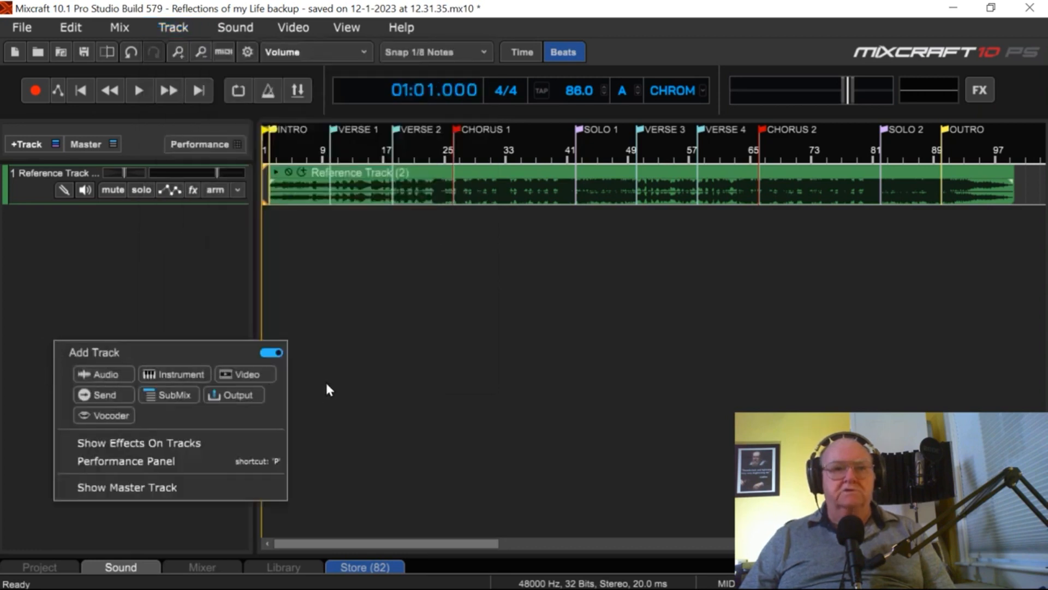
left_click(178, 244)
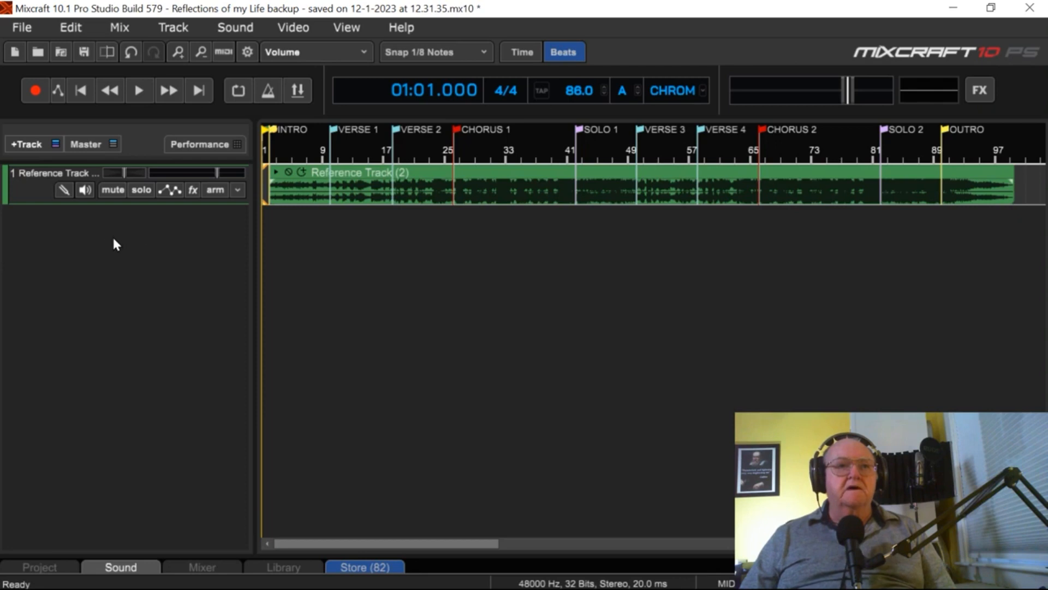
left_click(26, 144)
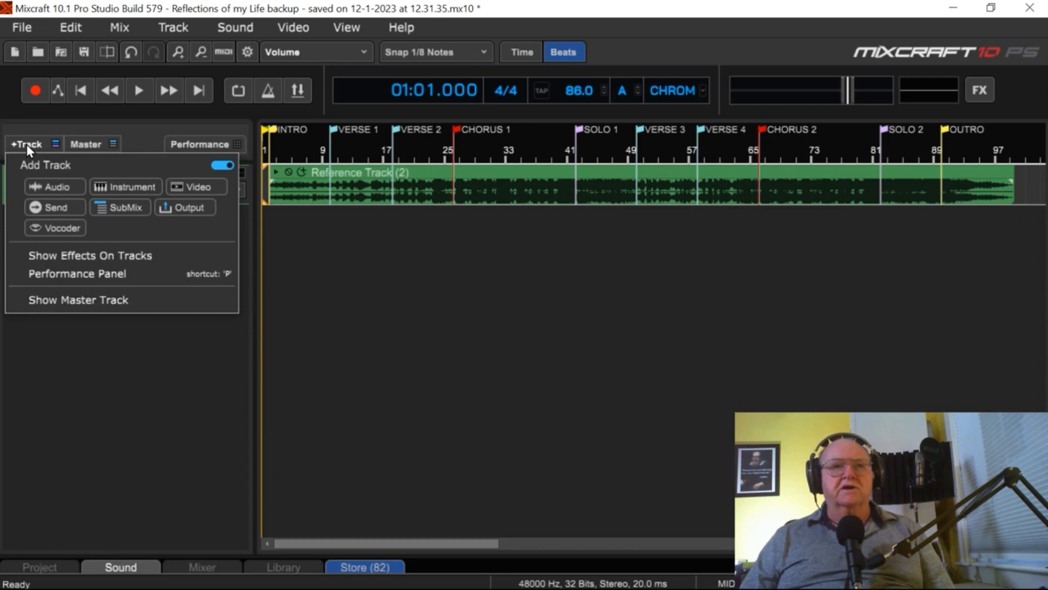
left_click(99, 369)
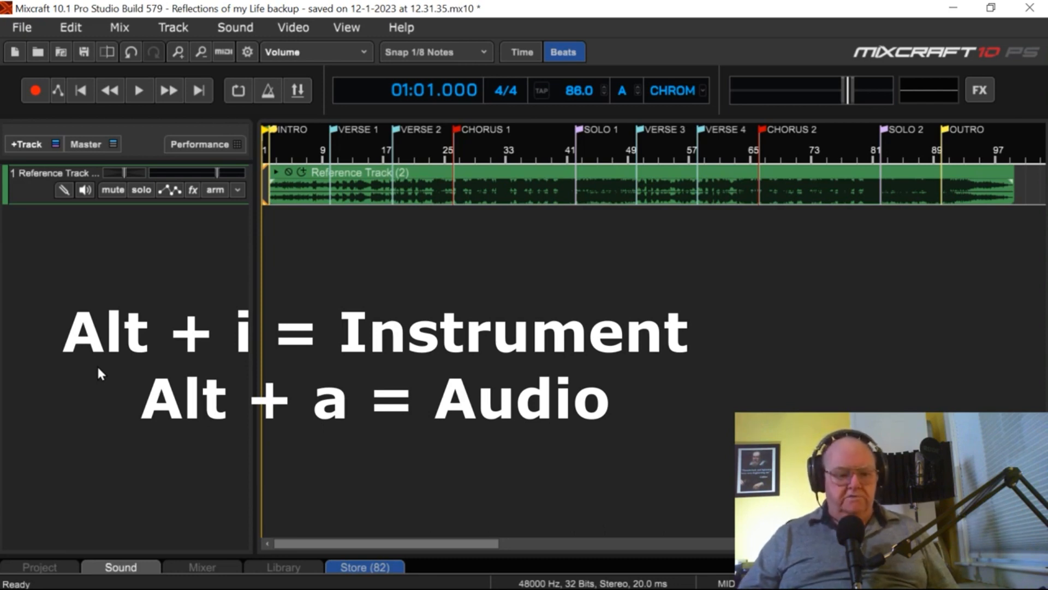
- Add an instrument track and an audio track below the Reference Track, making the instrument track much taller
key("alt+i")
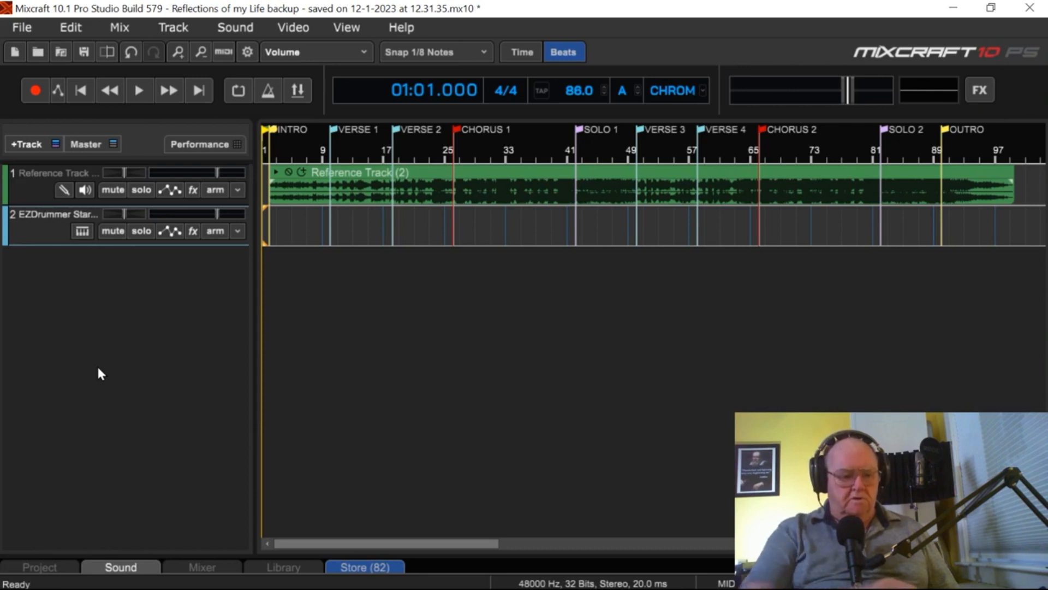
key("alt+a")
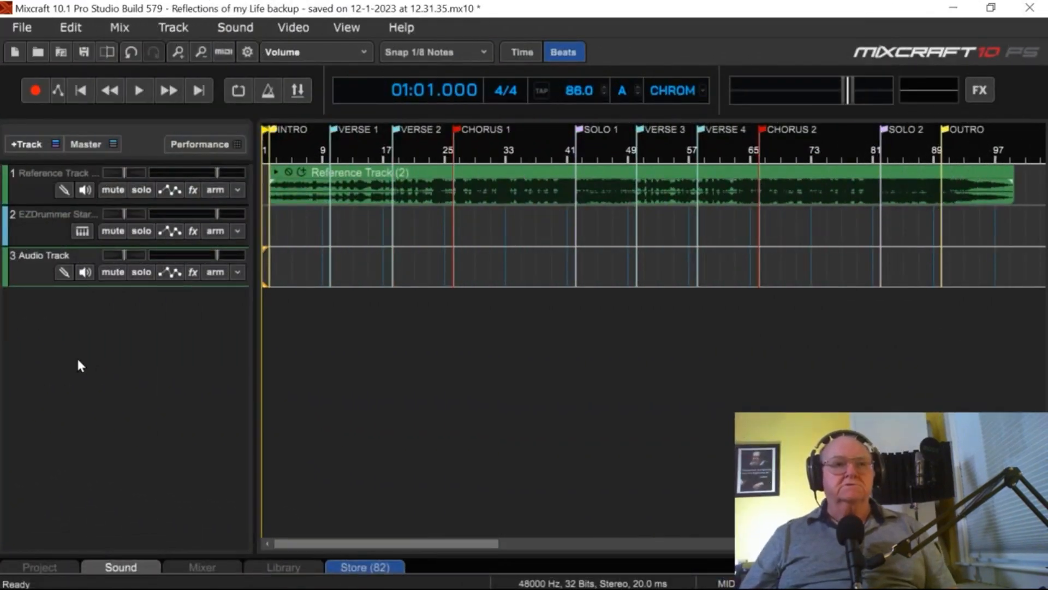
left_click_drag(46, 244, 81, 407)
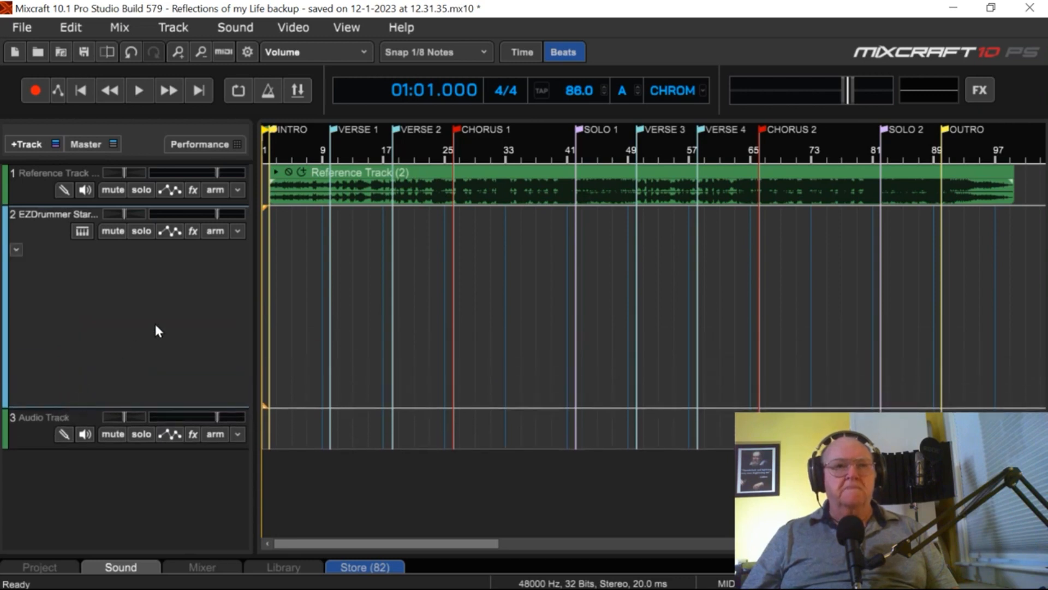
- Open the EZDrummer track's instrument and audition several toms, the kick drum and a crash cymbal
left_click(81, 232)
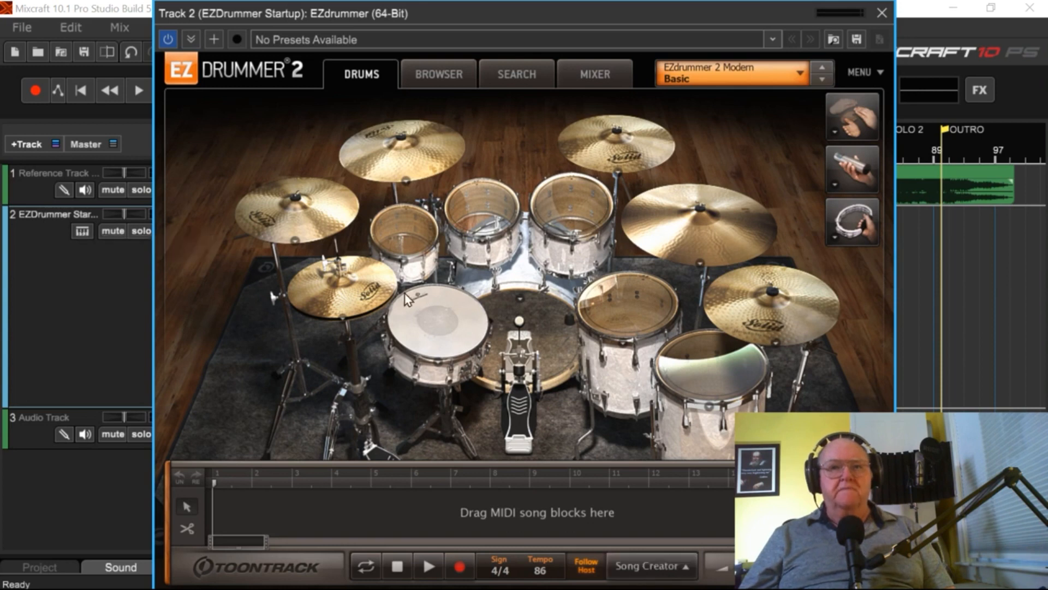
left_click(419, 266)
left_click(408, 233)
left_click(478, 210)
left_click(582, 212)
left_click(556, 324)
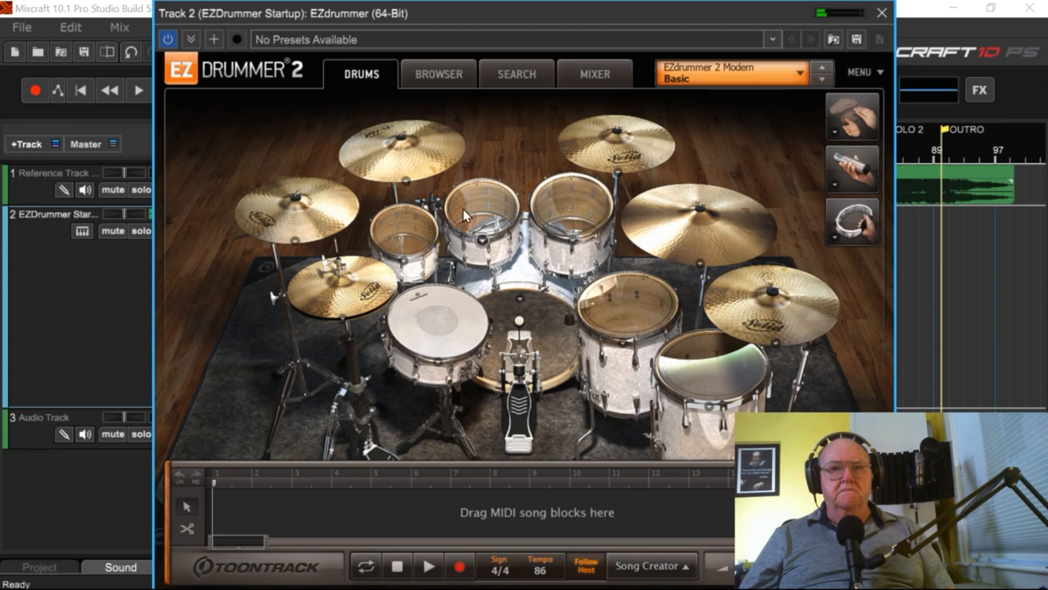
left_click(433, 171)
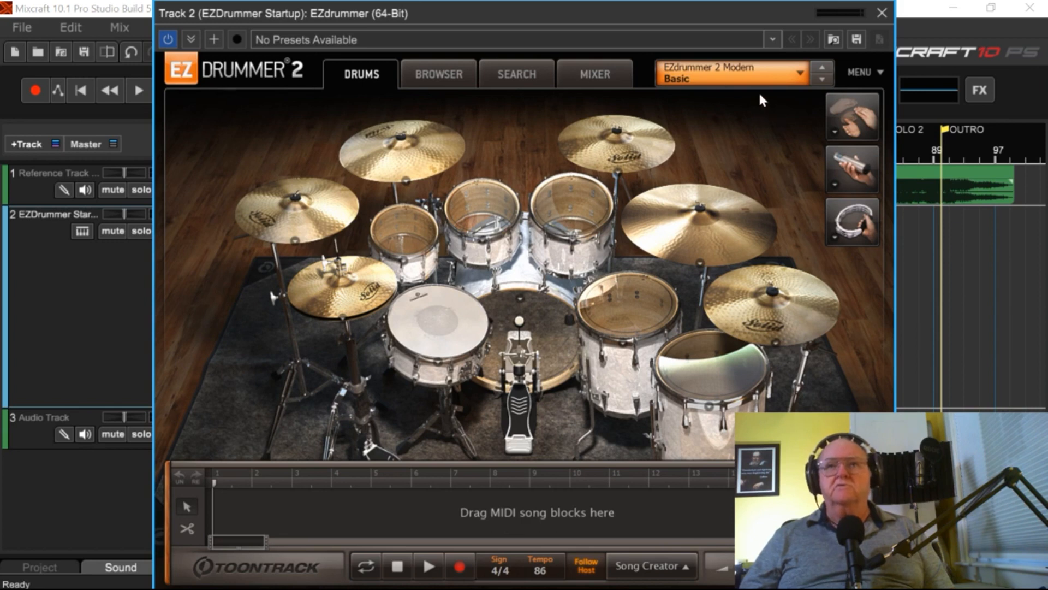
- Load the Basic preset of the Latin Percussion kit in EZdrummer
left_click(720, 79)
mouse_move(801, 155)
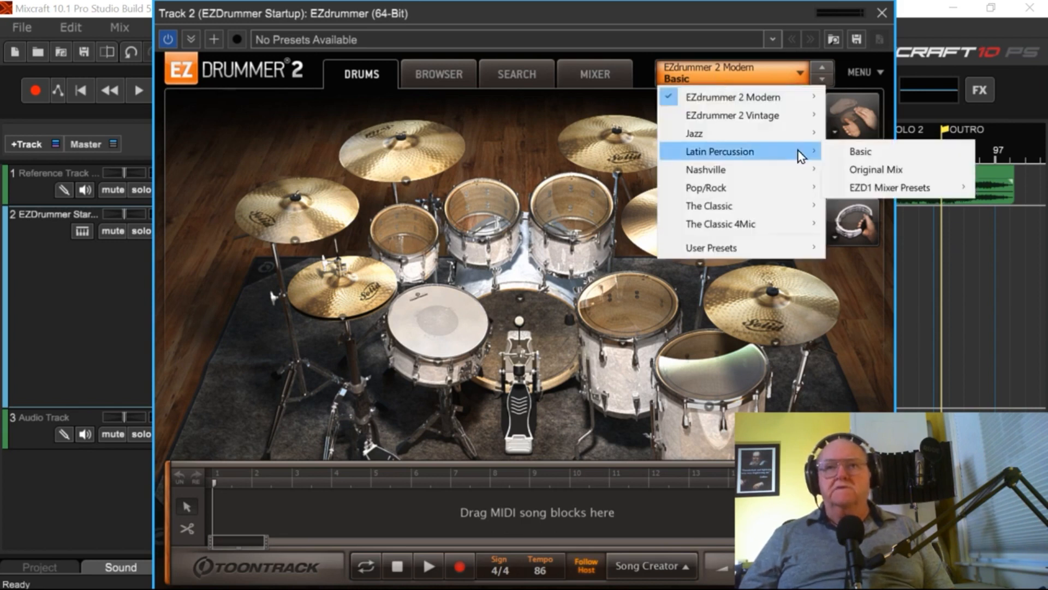
left_click(863, 150)
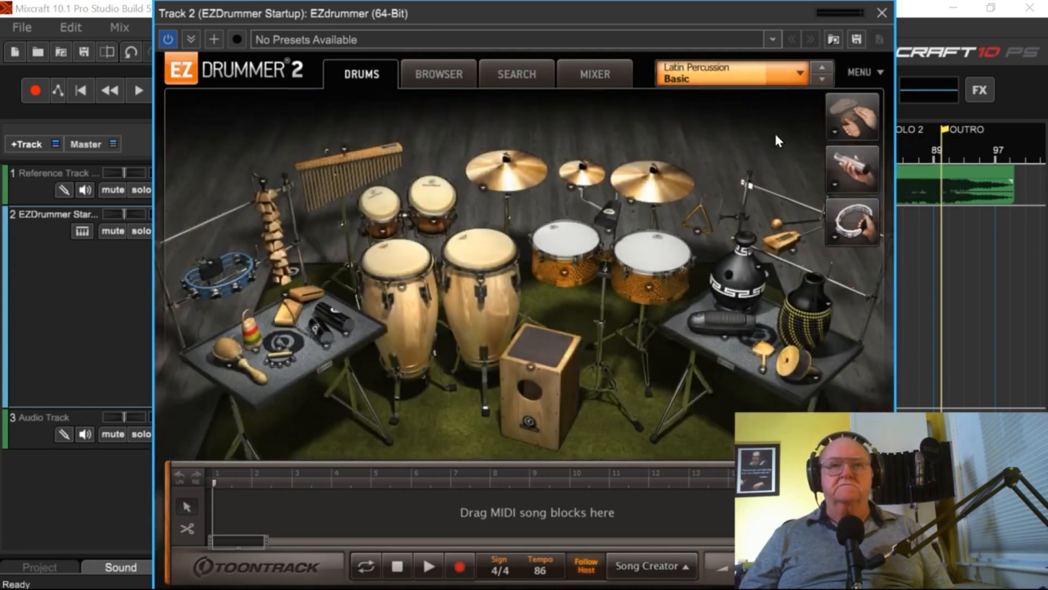
- Audition the congas, the bongos and some of the table percussion in the Latin Percussion kit
left_click(479, 244)
left_click(396, 257)
left_click(407, 243)
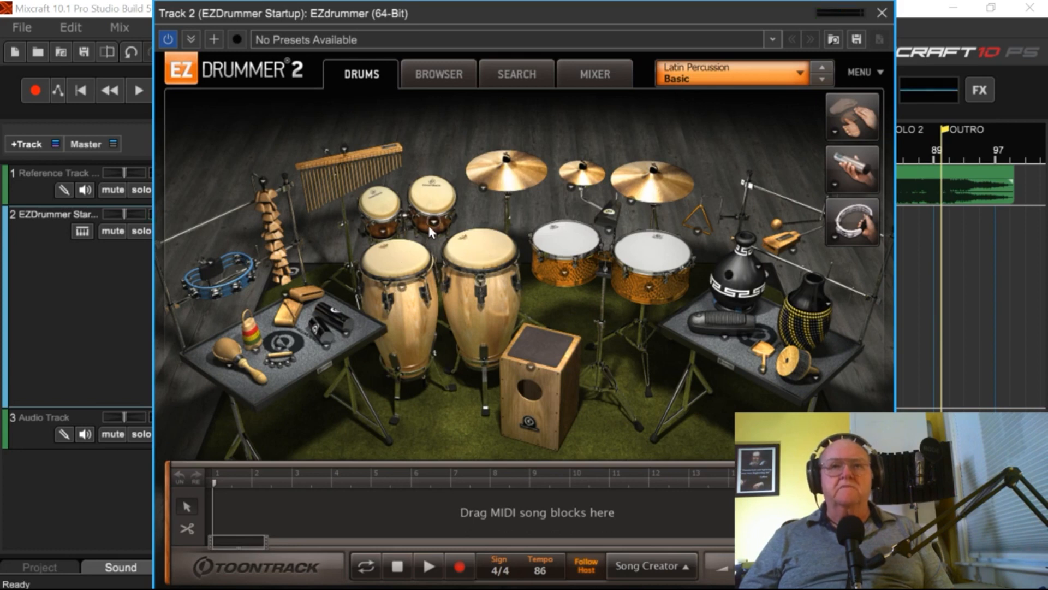
left_click(435, 195)
left_click(378, 203)
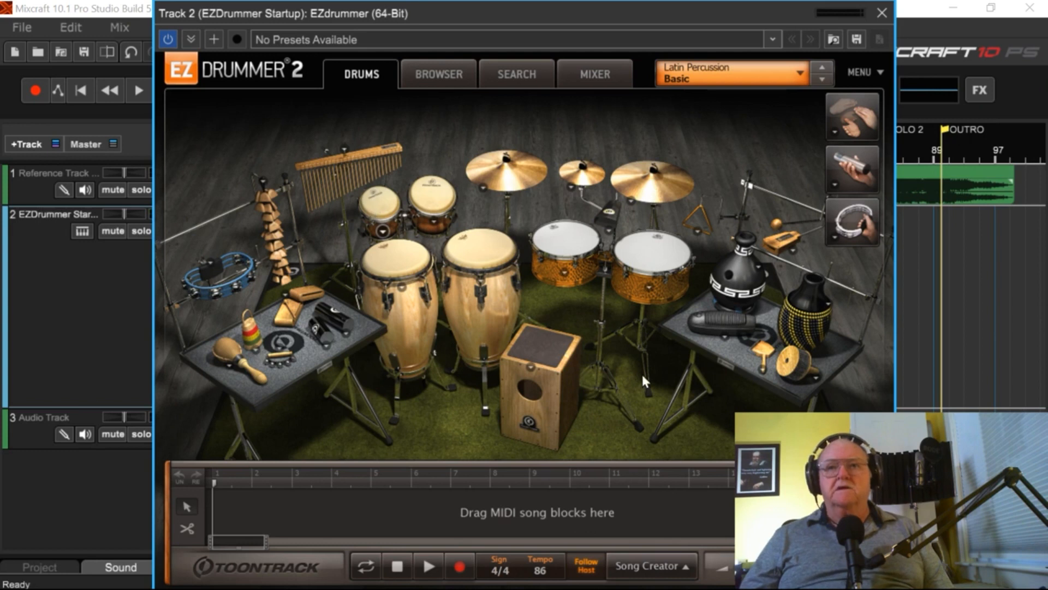
left_click(730, 298)
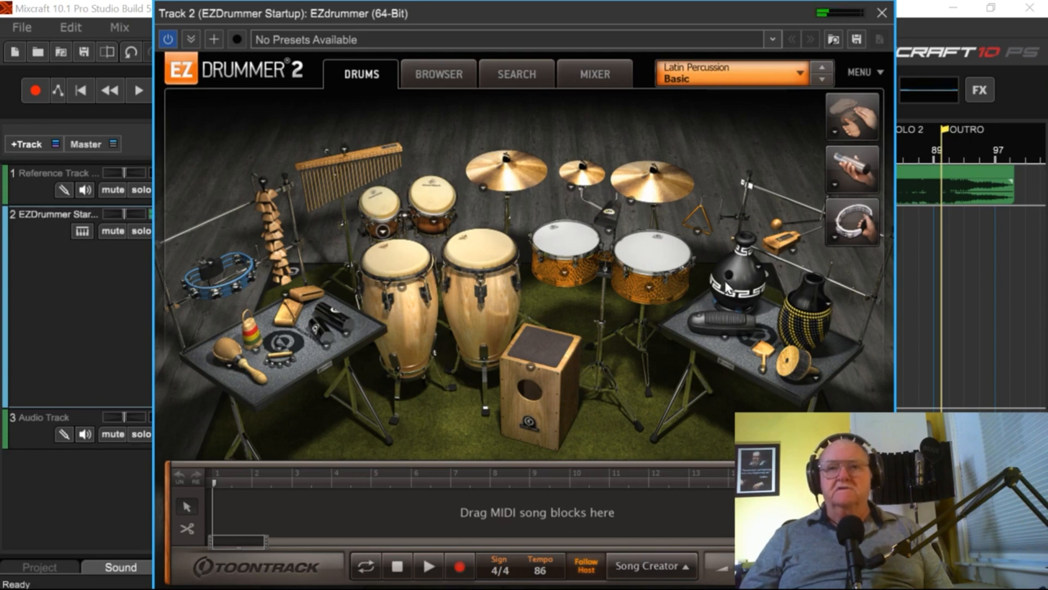
left_click(801, 324)
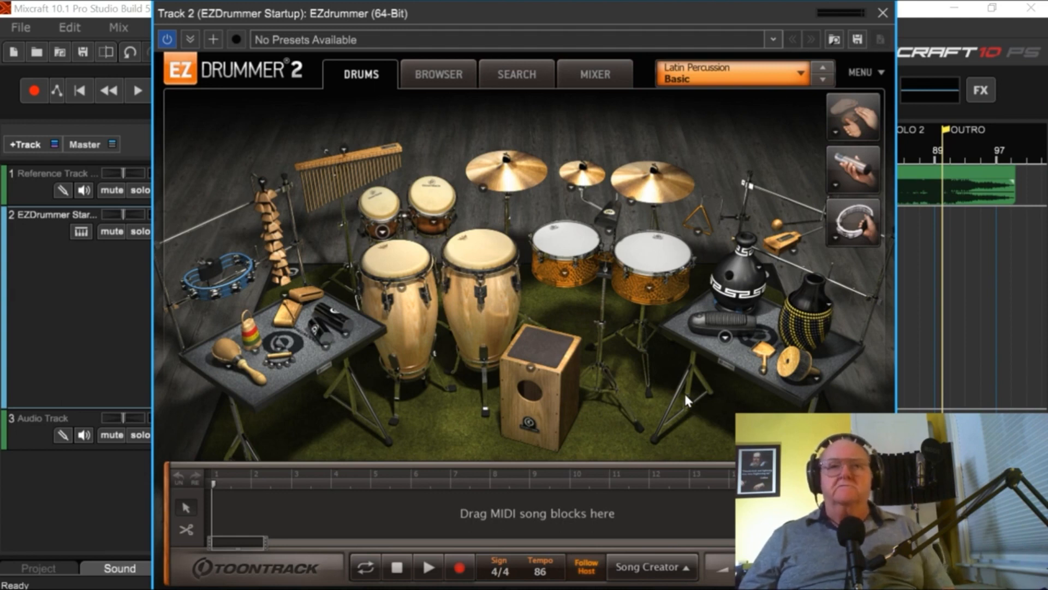
- Find Groove 01 Variation 1 in the EZX Latin Percussion library under Congas, Tumbao Straight, 1 Conga 8th Grooves, 2 Slap Grooves, and preview it
left_click(437, 71)
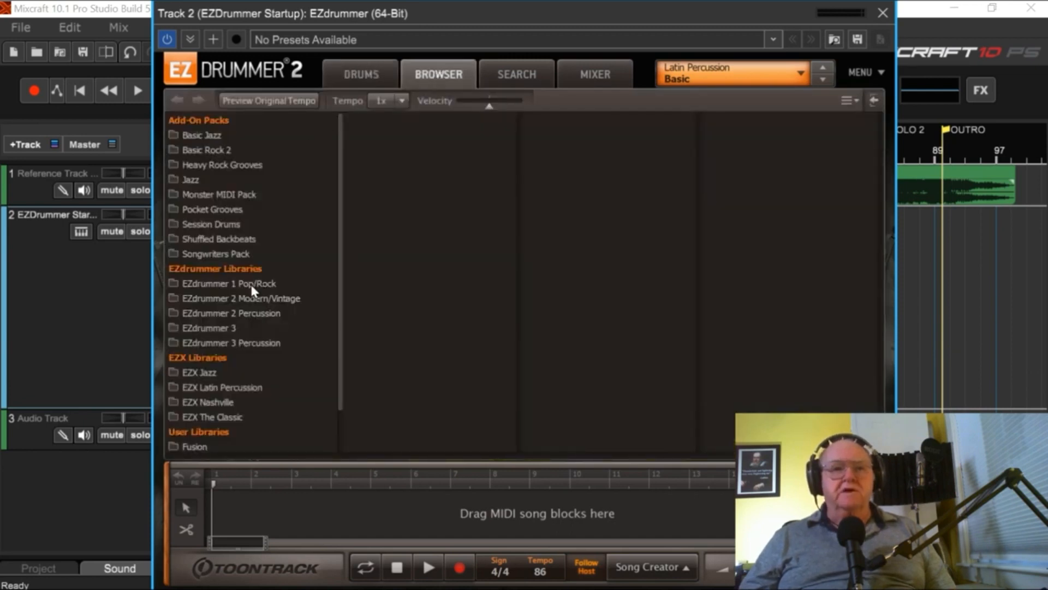
left_click(234, 389)
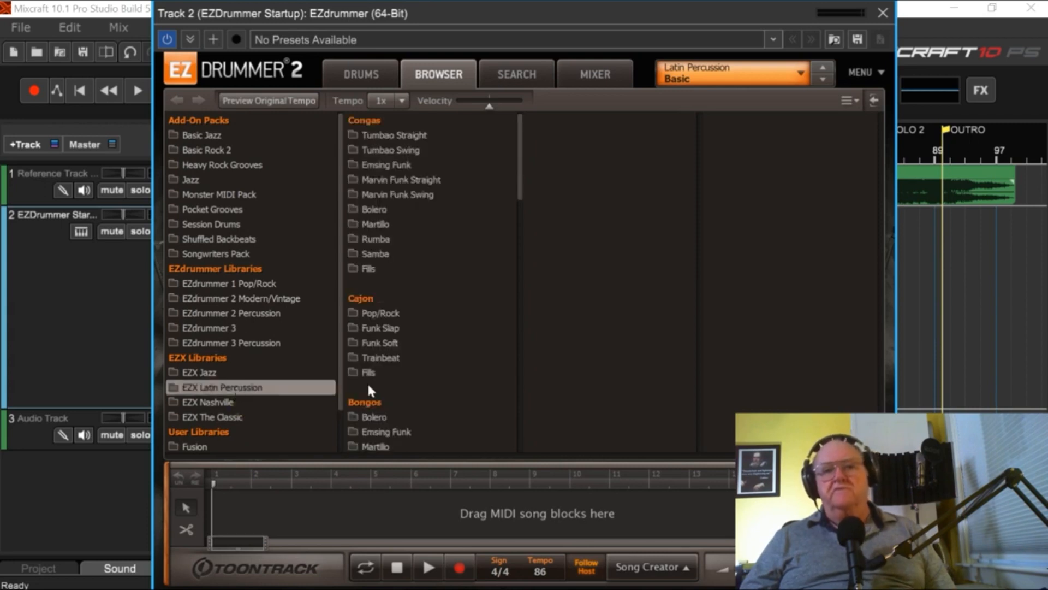
left_click(387, 135)
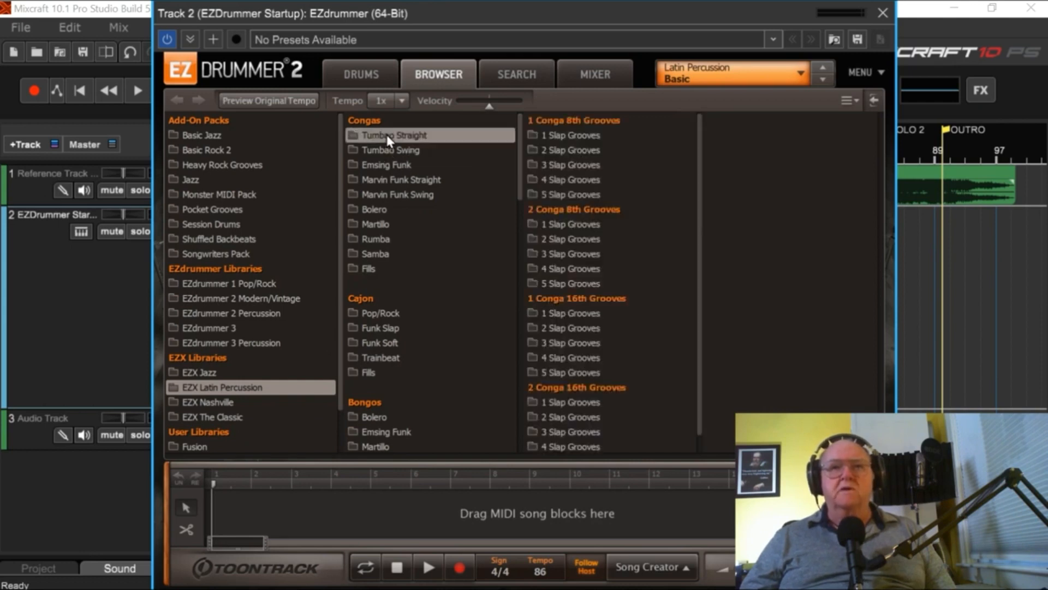
left_click(566, 151)
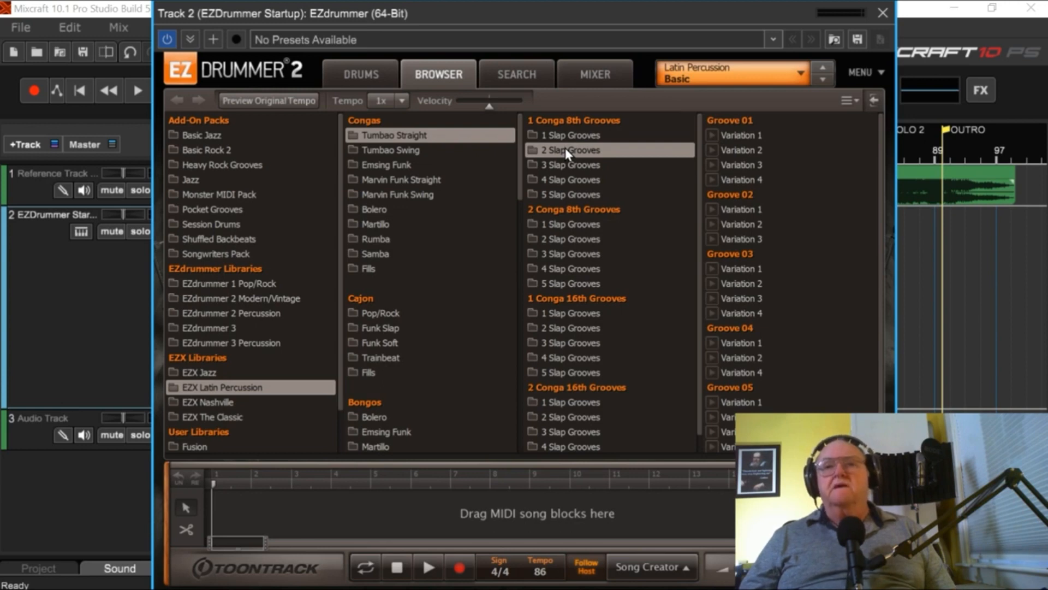
left_click(713, 136)
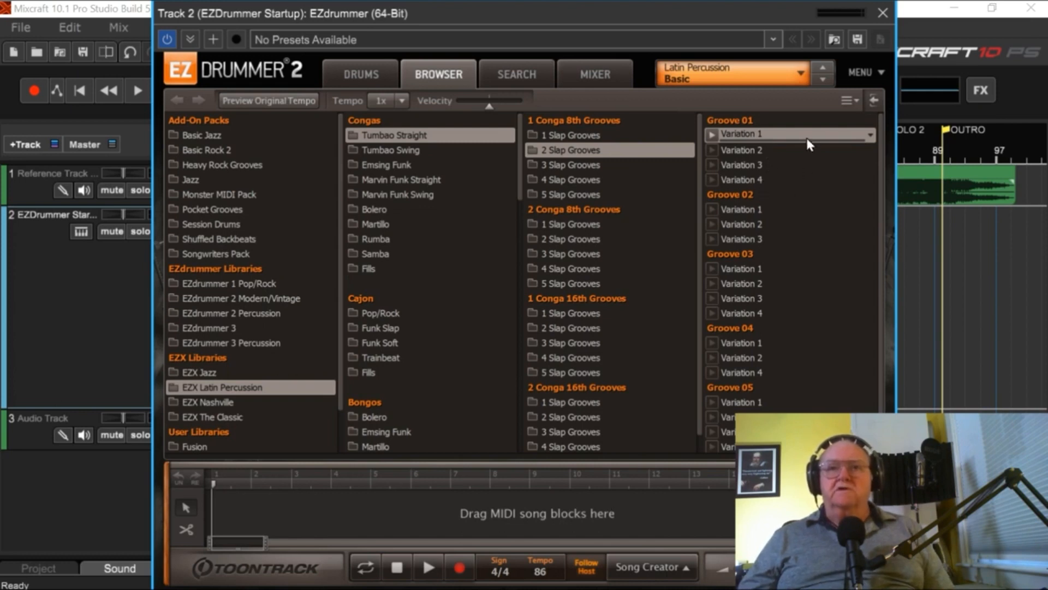
- Show the Song Creator, place the Groove 01 Variation 1 MIDI on the EZDrummer track just before the OUTRO marker, and close the instrument window
left_click_drag(795, 137, 667, 477)
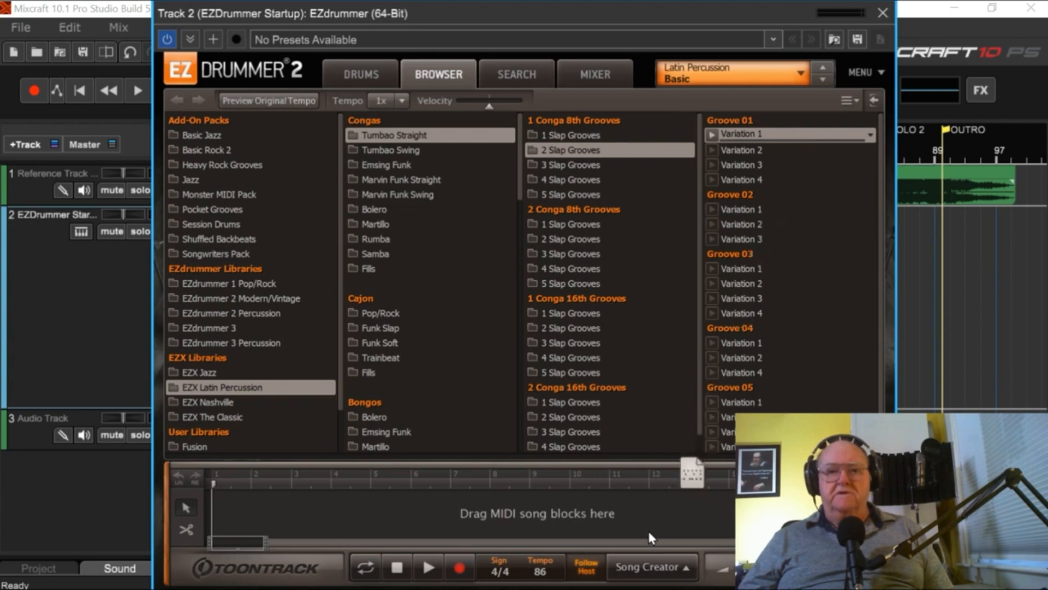
left_click_drag(644, 558, 649, 561)
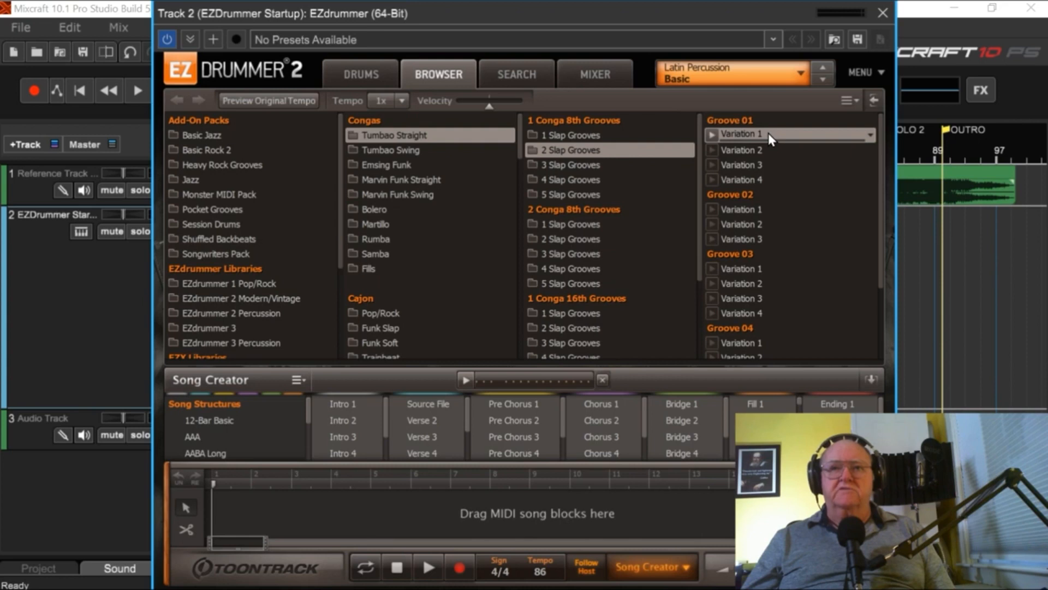
left_click_drag(768, 132, 924, 280)
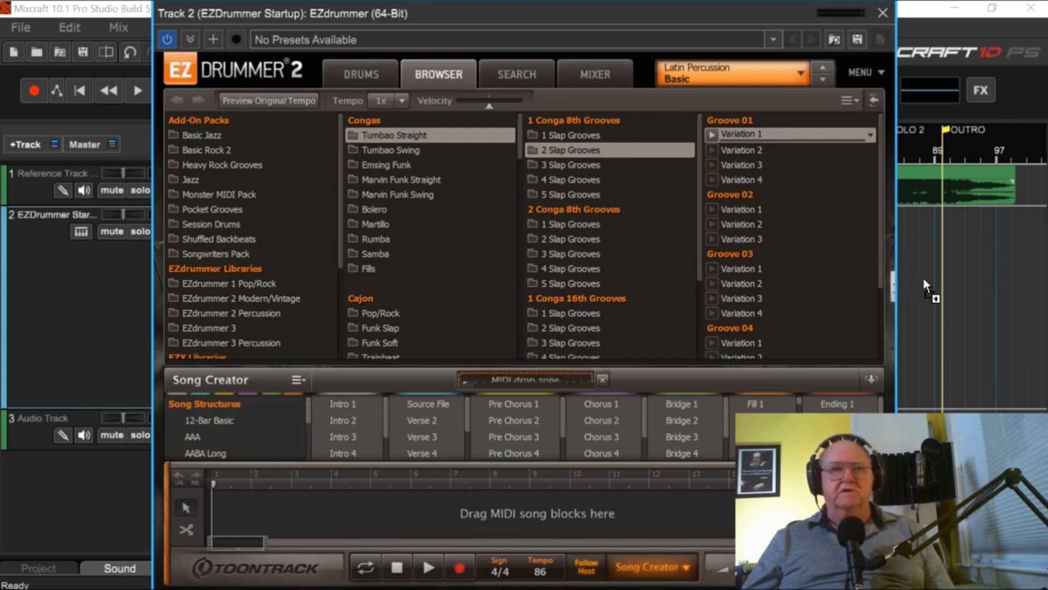
left_click_drag(924, 279, 923, 277)
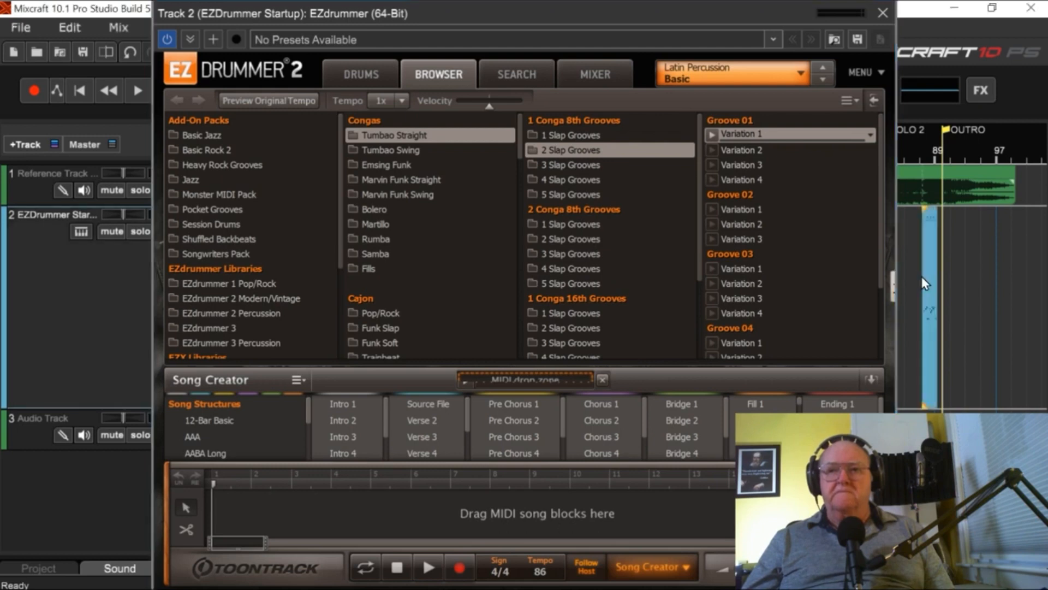
left_click(883, 15)
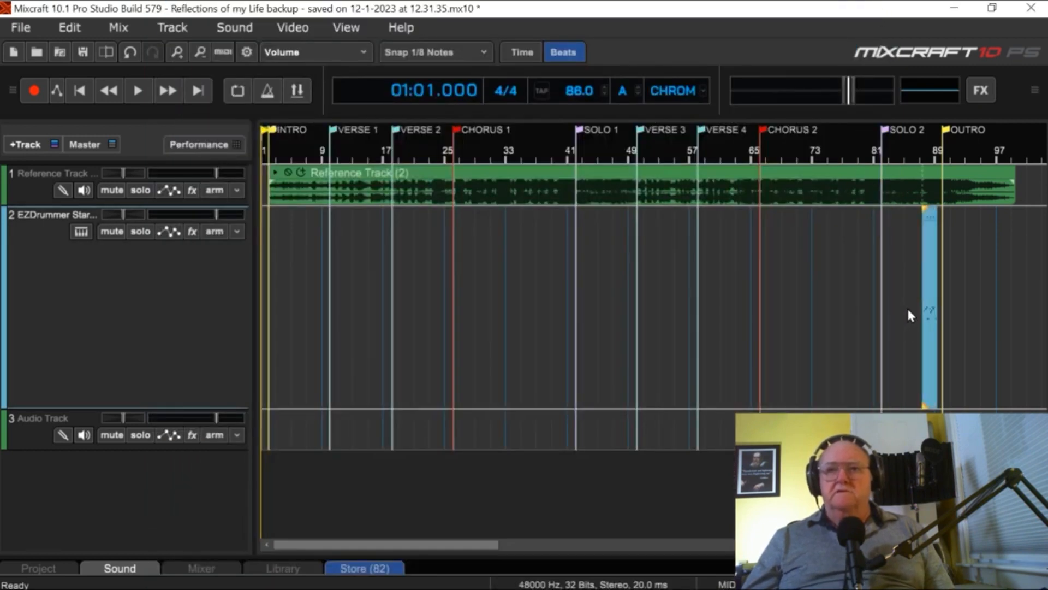
- Move the conga groove clip to bar 1 of the EZDrummer track and audition the clip
left_click_drag(929, 213, 258, 274)
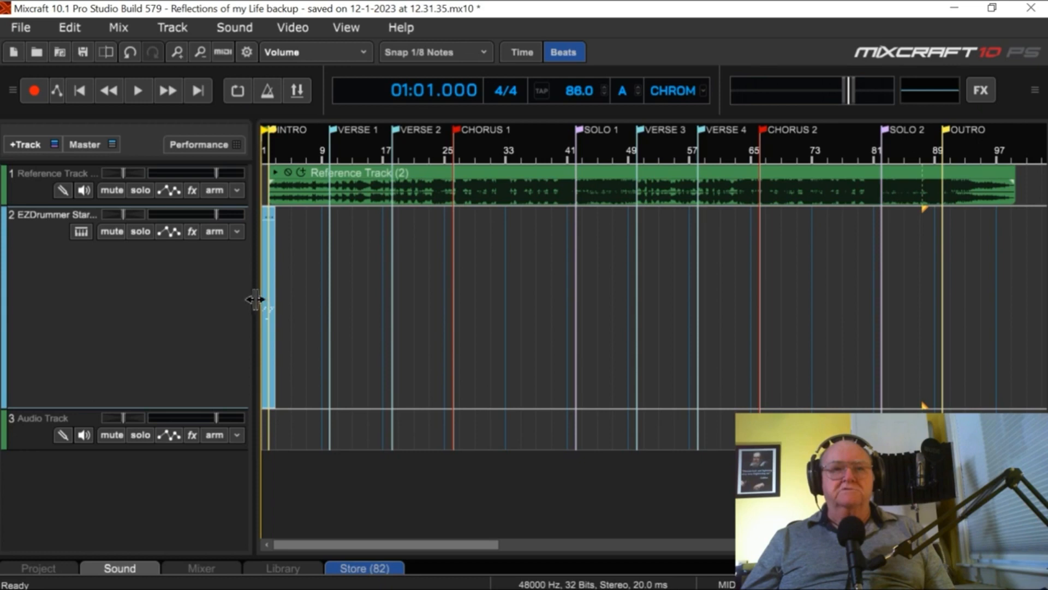
scroll(268, 301, "up", 5)
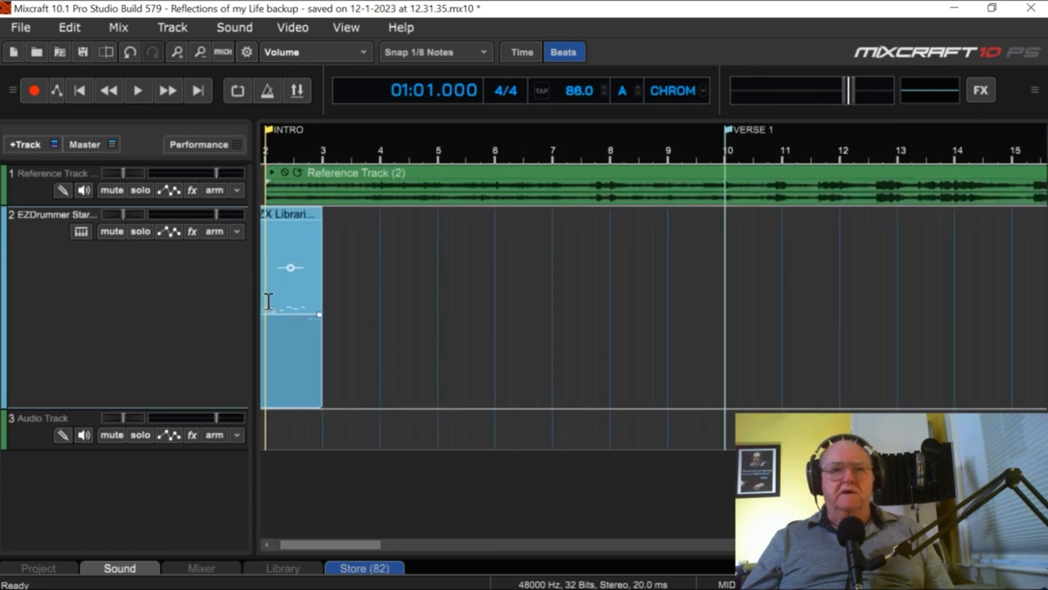
left_click_drag(339, 545, 306, 538)
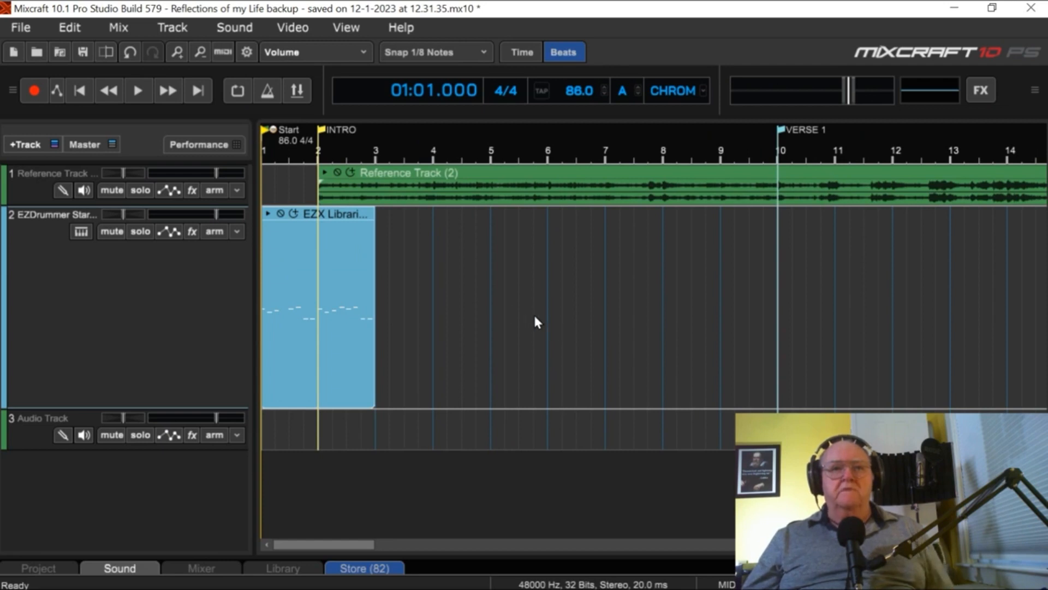
left_click(268, 214)
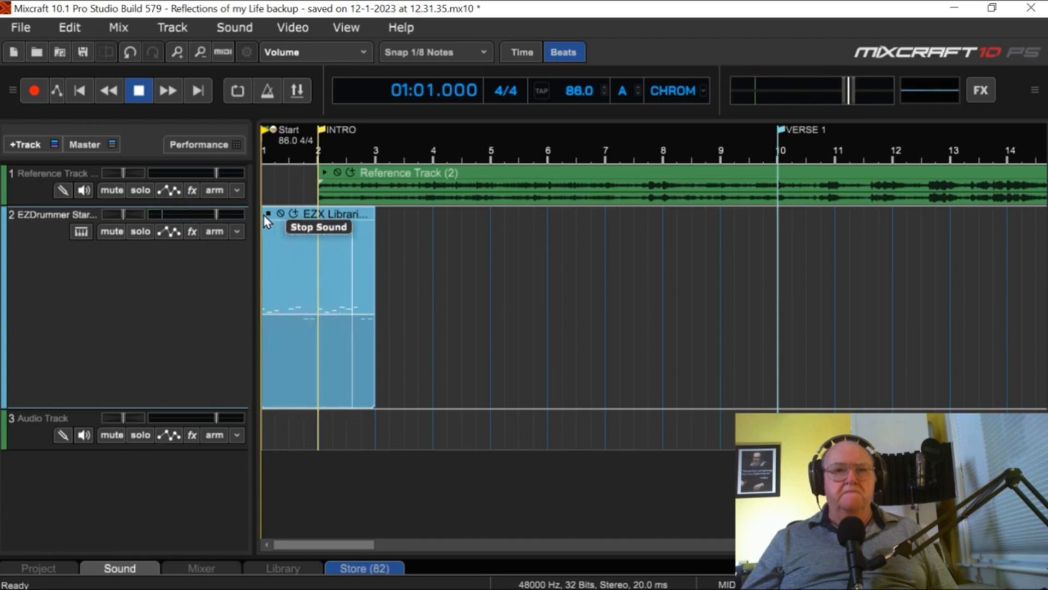
left_click(268, 214)
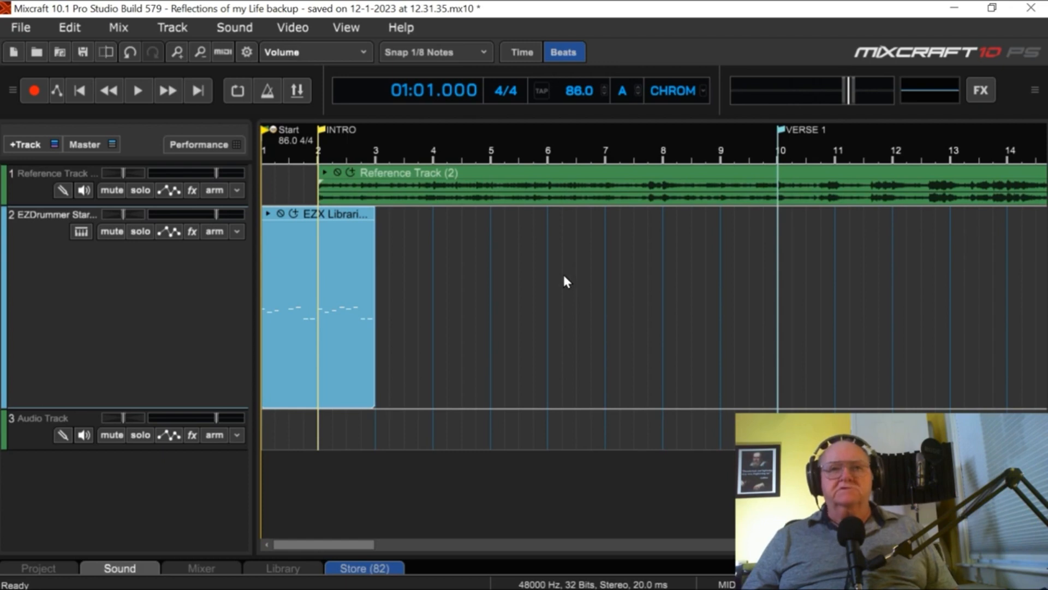
scroll(563, 272, "down", 1)
scroll(563, 271, "down", 2)
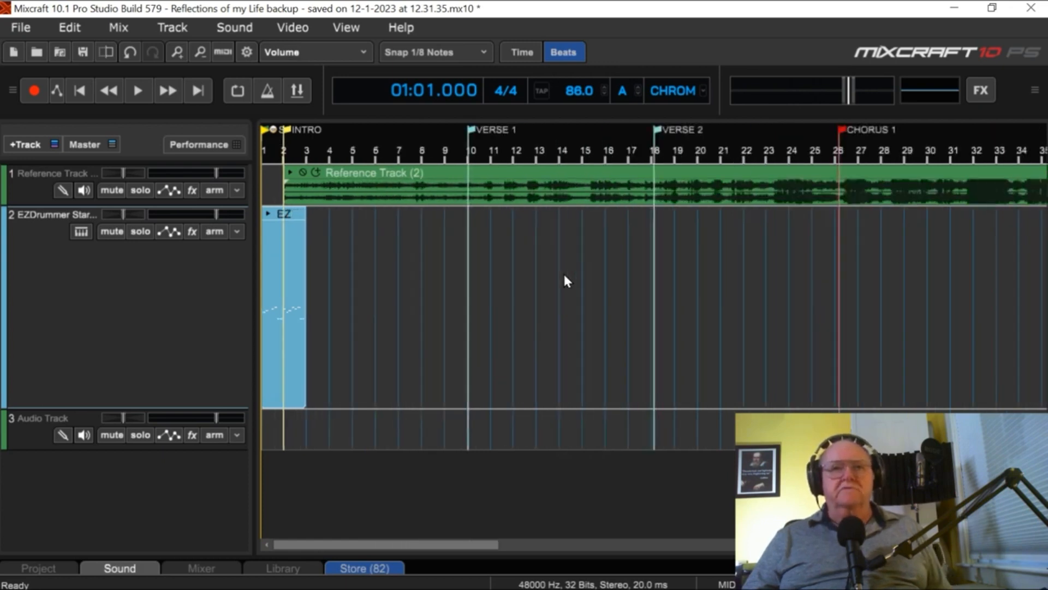
- Loop the conga groove clip on the EZDrummer track out to the end of the Reference Track clip, around bar 99
scroll(565, 275, "down", 1)
scroll(565, 275, "down", 1)
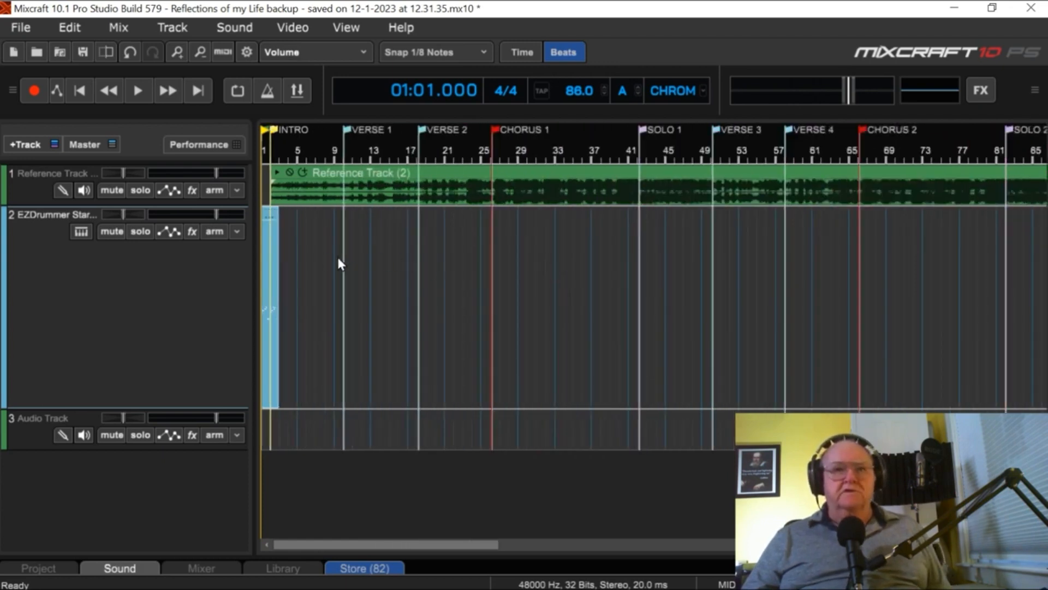
left_click_drag(277, 247, 841, 294)
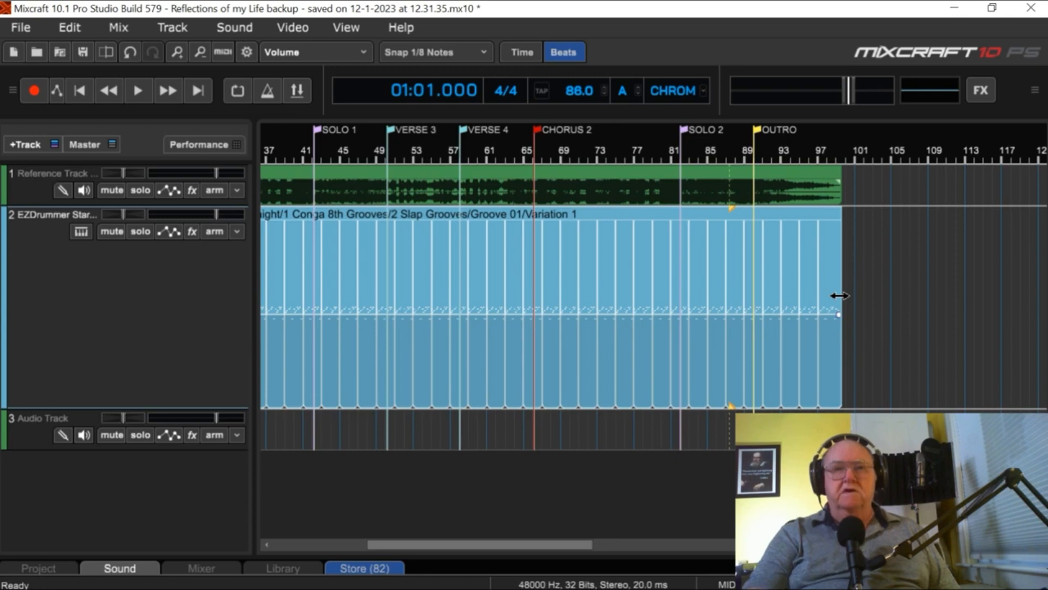
scroll(840, 295, "down", 1)
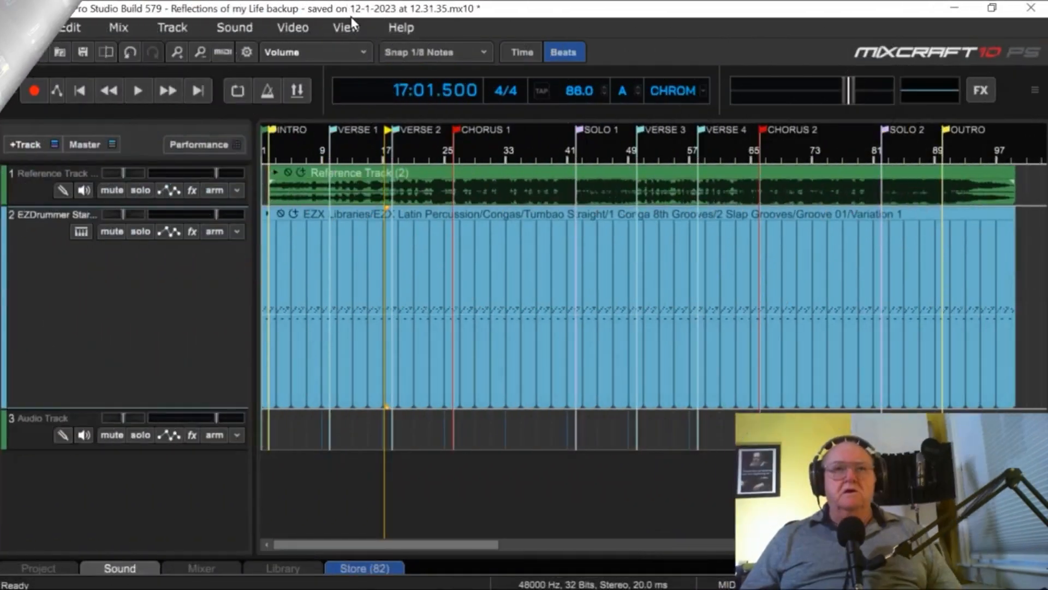
- Set the height of all tracks to Normal
left_click(343, 24)
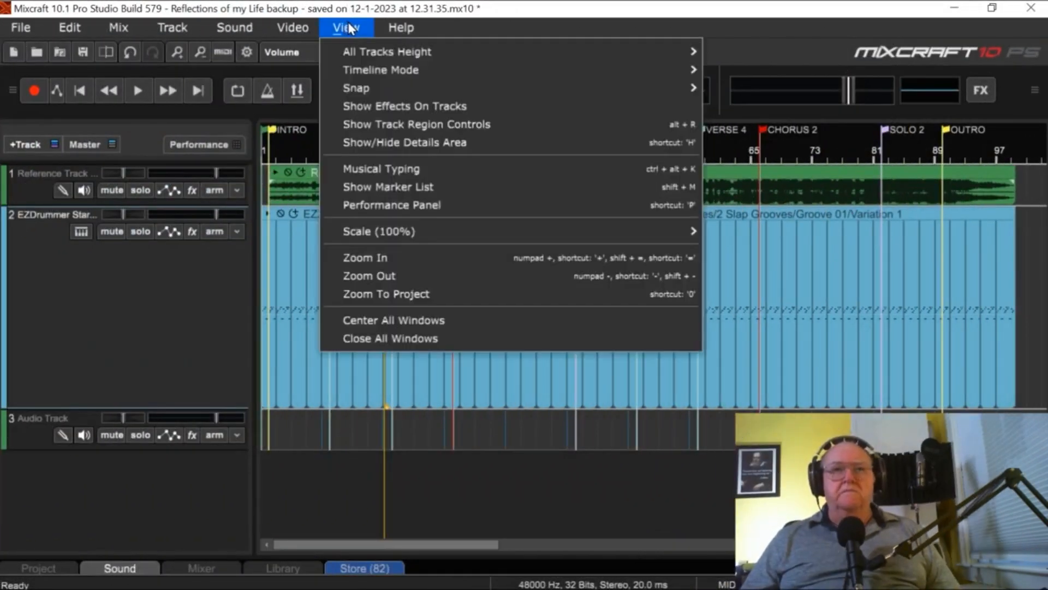
mouse_move(384, 53)
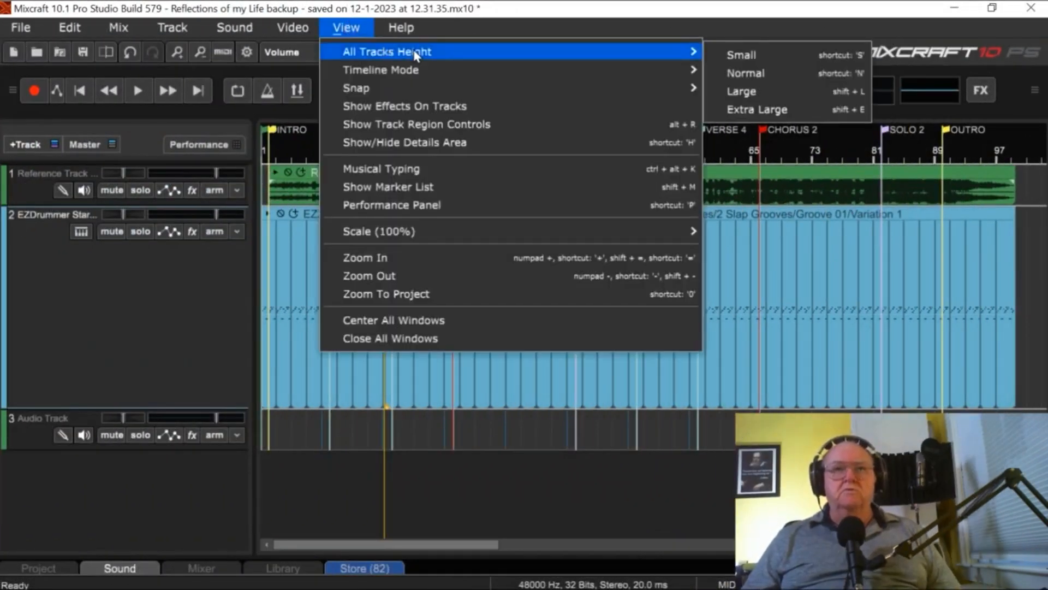
left_click(766, 72)
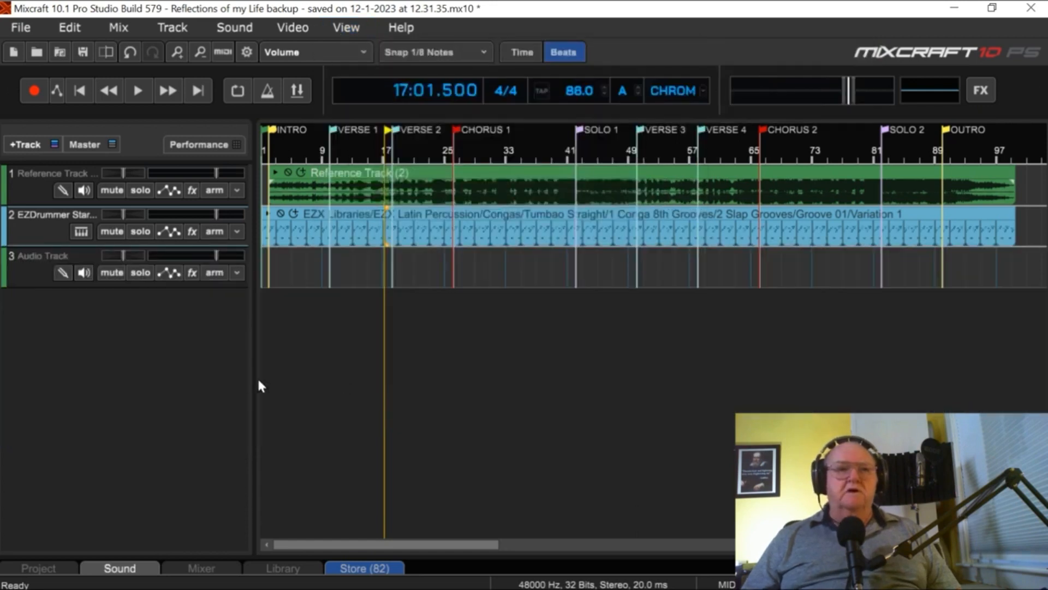
- Make the Audio Track lane much taller, review its audio input and recording options, and arm it for recording
left_click(35, 277)
left_click_drag(59, 287, 90, 503)
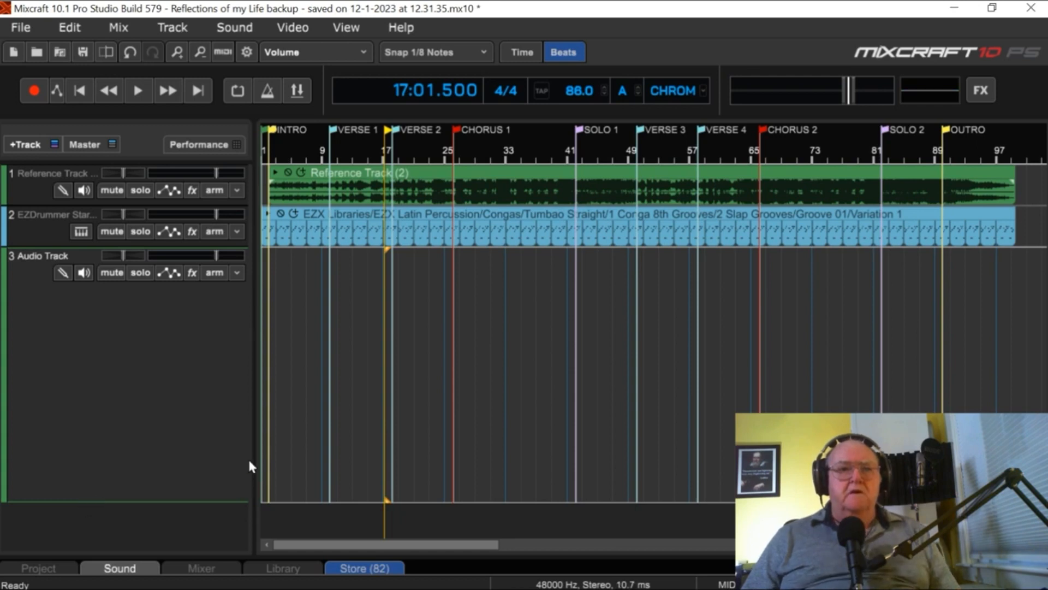
left_click(237, 273)
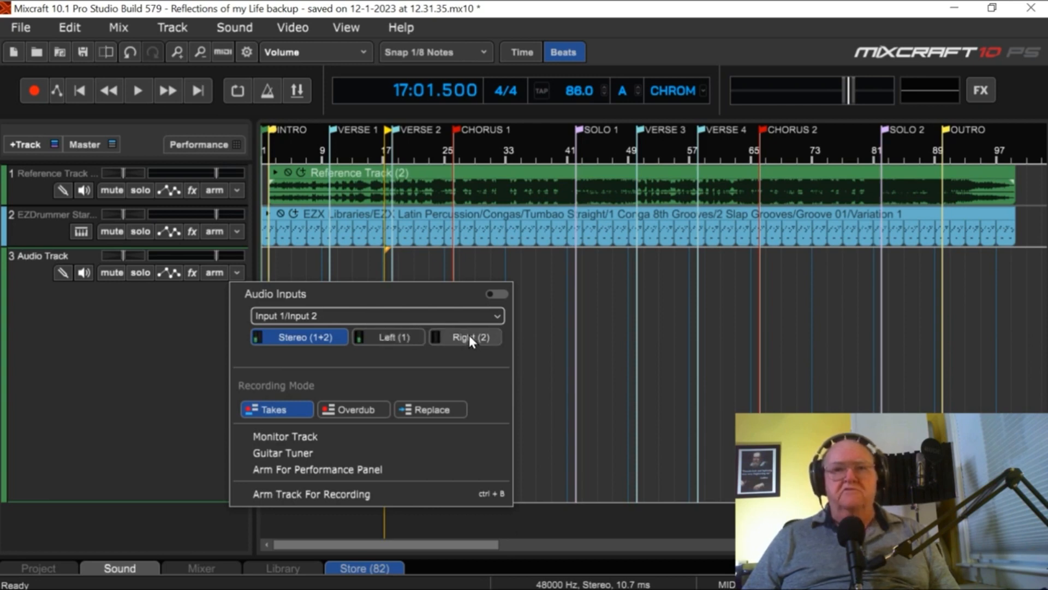
key("ctrl+b")
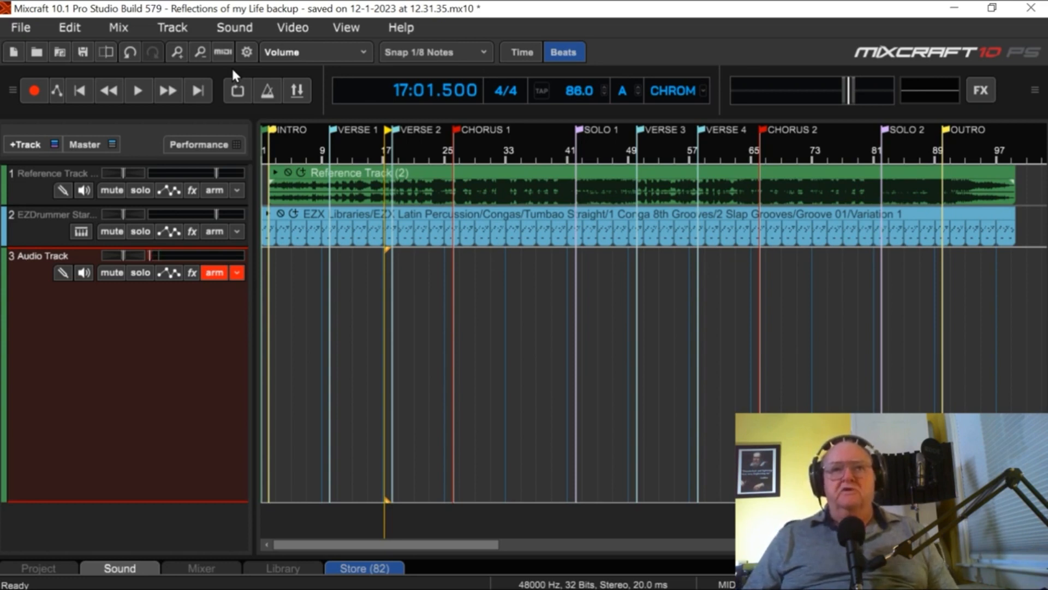
- Select the timeline from bar 23 to about bar 43, around CHORUS 1, and turn the selection into a loop
scroll(513, 295, "up", 1)
scroll(511, 291, "up", 4)
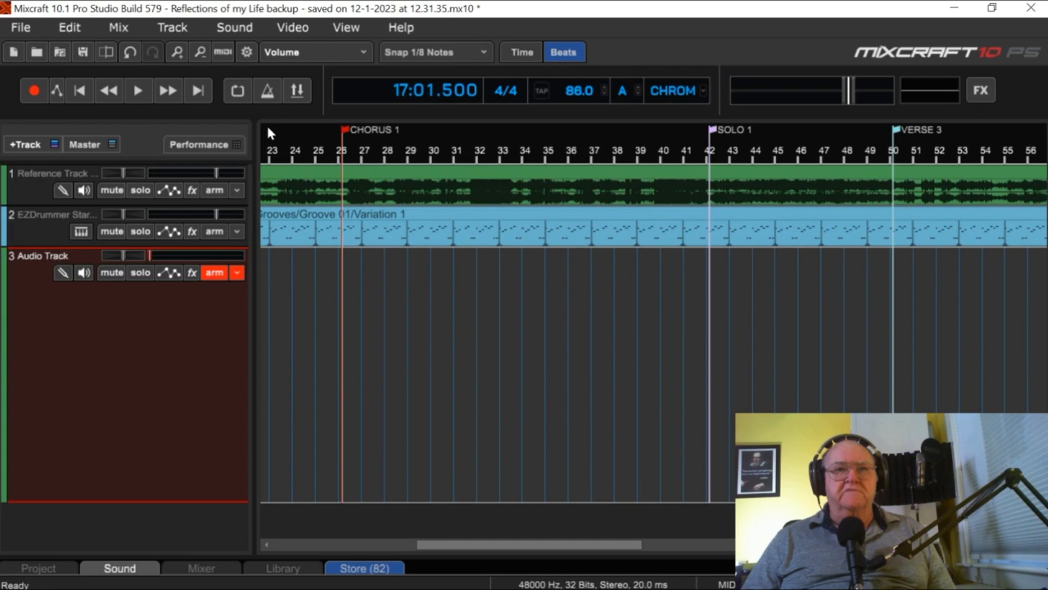
left_click_drag(267, 130, 728, 149)
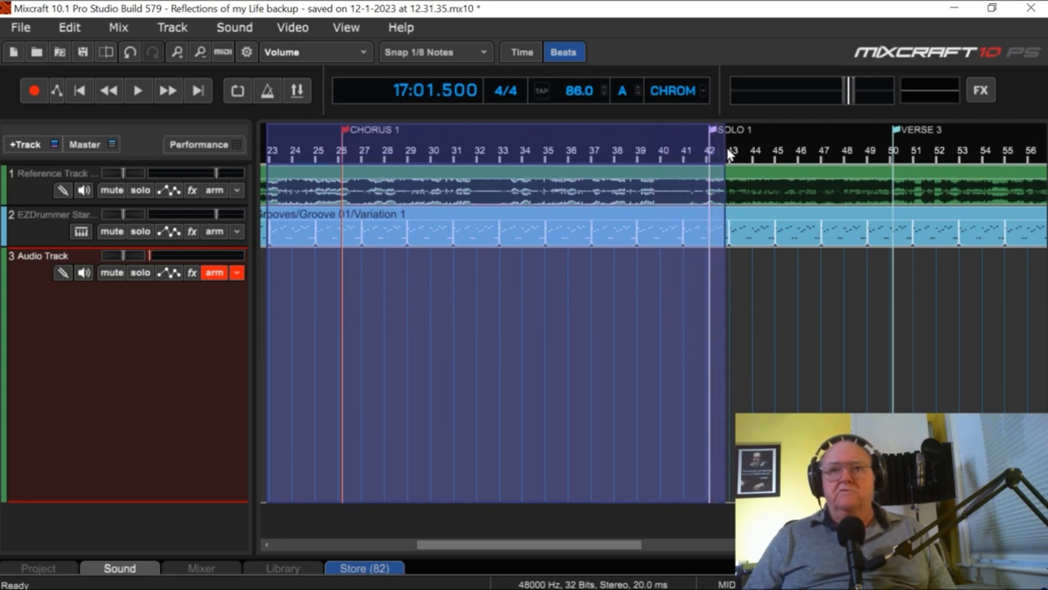
left_click(238, 91)
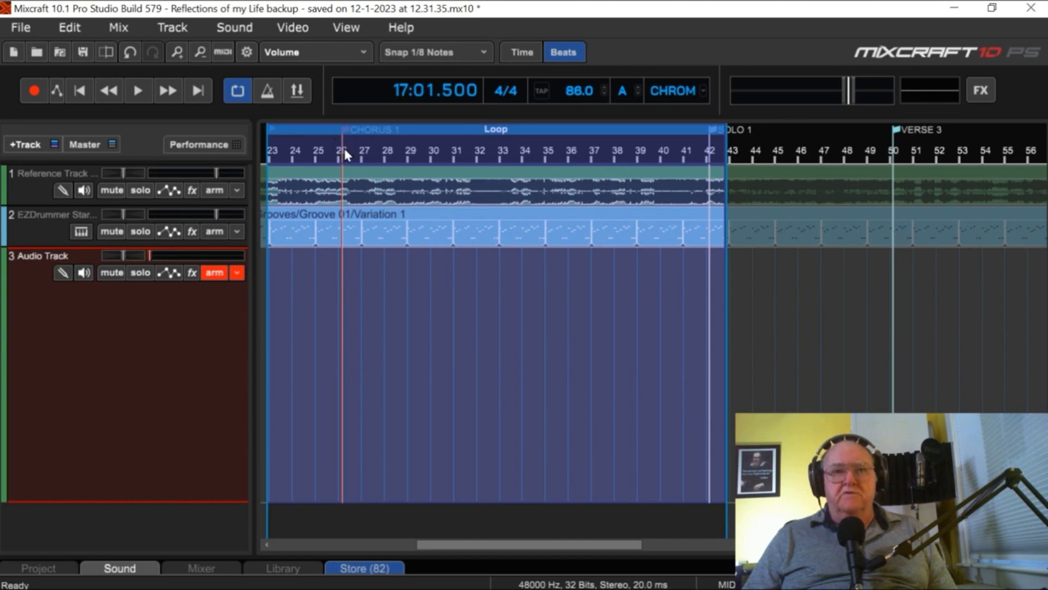
- Set a punch in/out range from the CHORUS 1 marker to the SOLO 1 marker and check the Audio Track's recording mode
left_click_drag(344, 148, 711, 188)
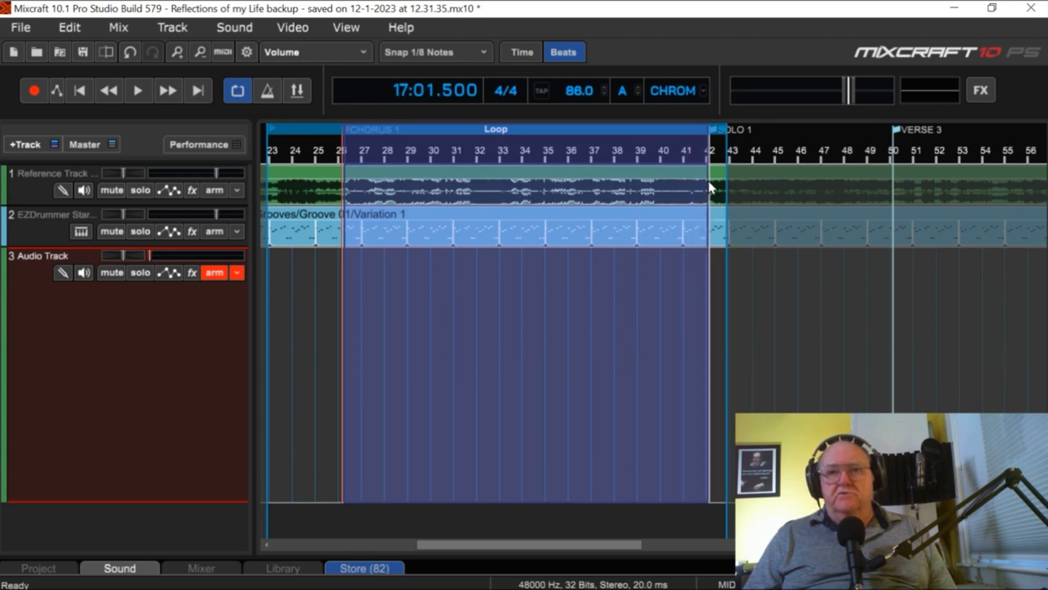
left_click(298, 91)
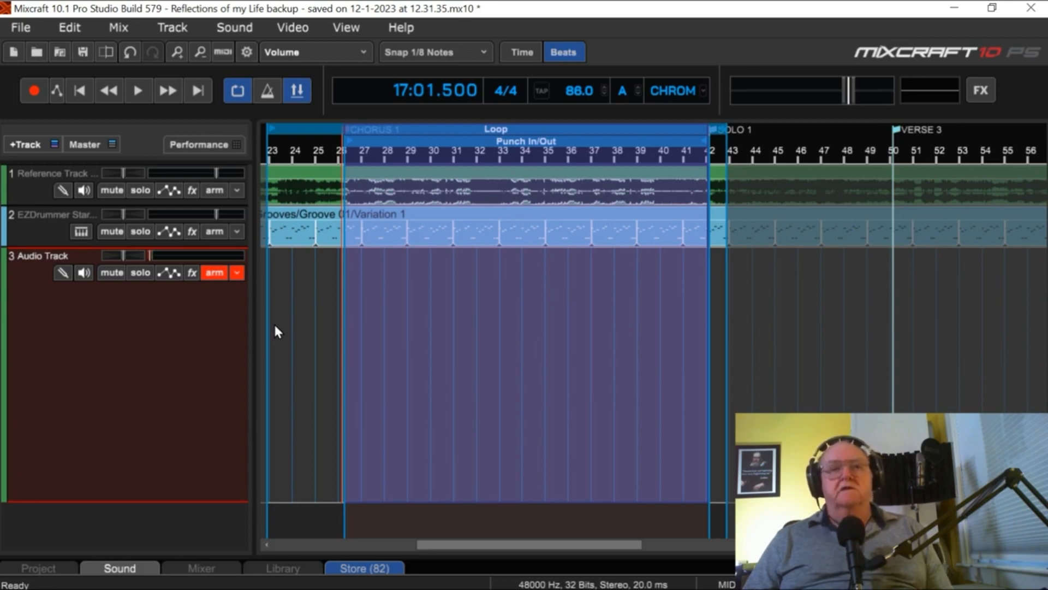
left_click(236, 273)
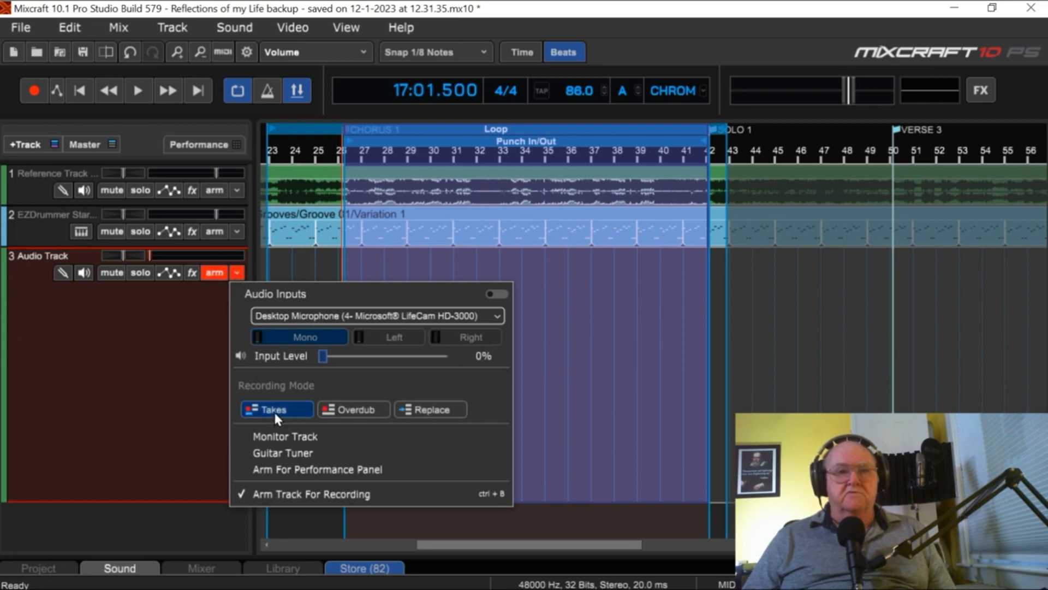
left_click(164, 371)
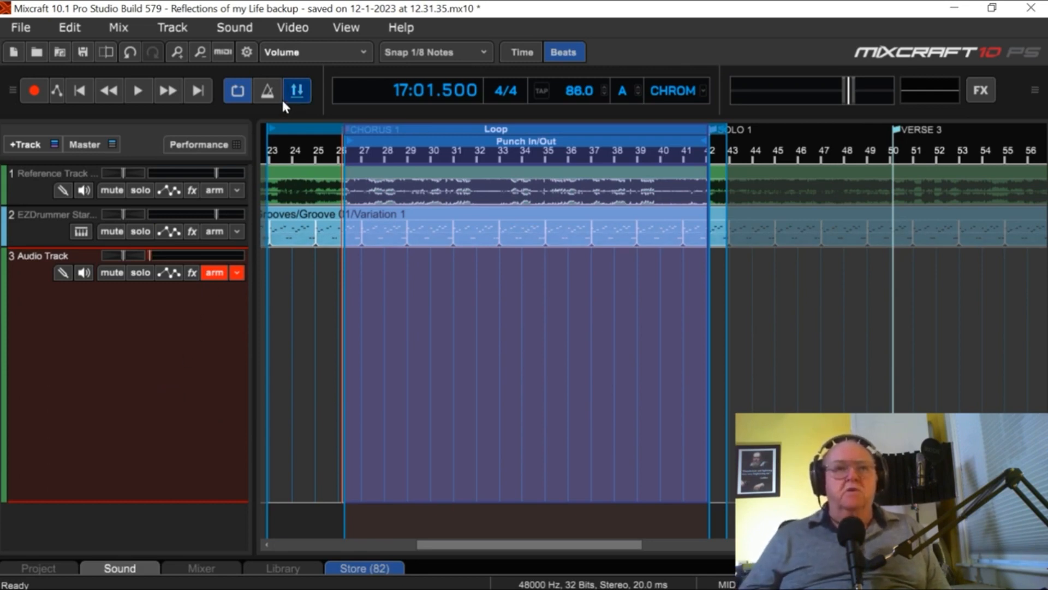
- Turn off punch in/out and start recording on the armed Audio Track within the loop from bar 23
left_click(298, 91)
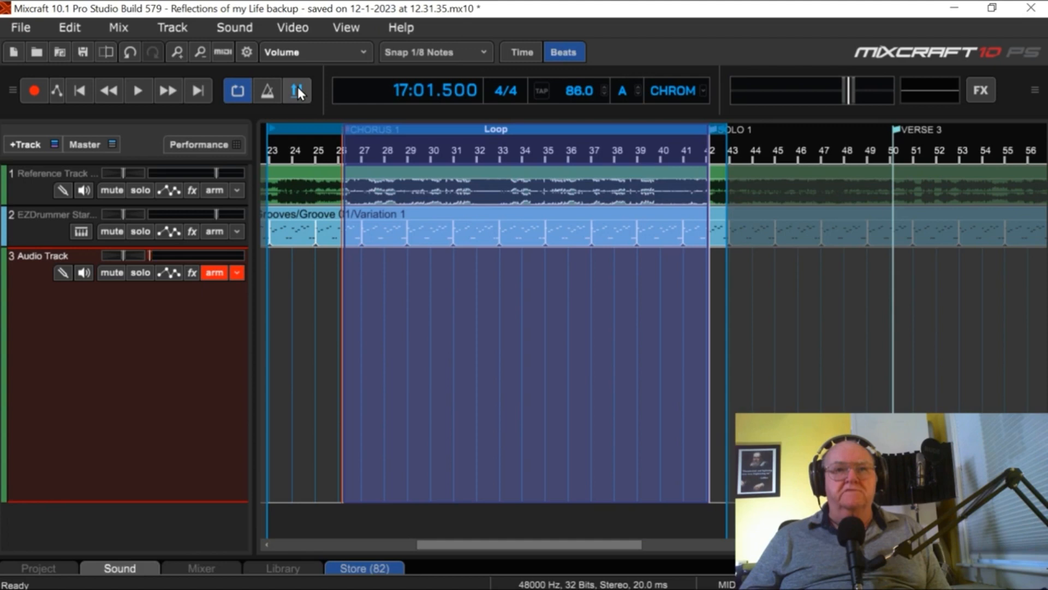
left_click(297, 92)
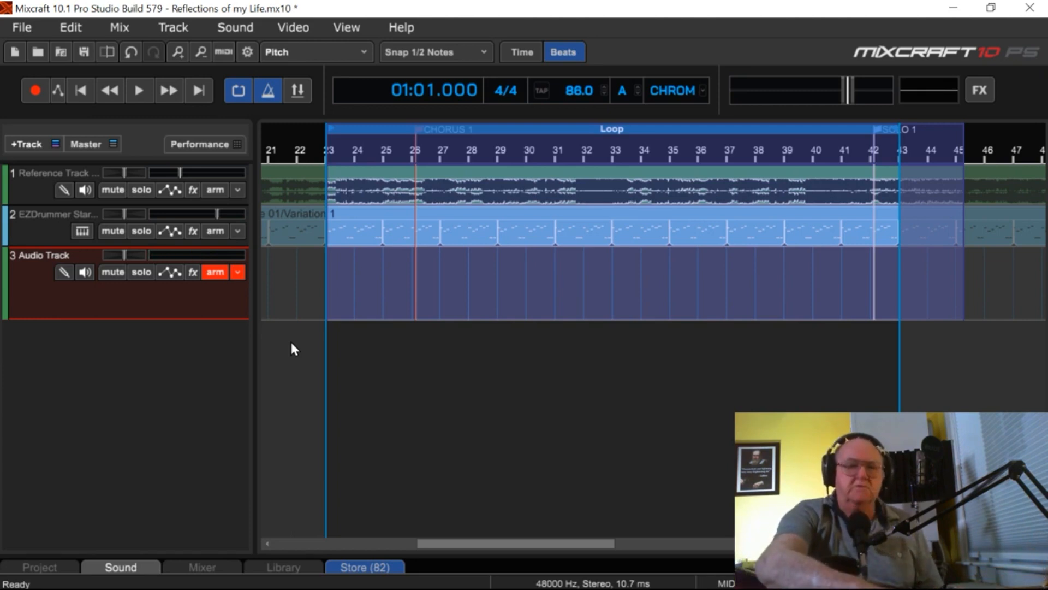
key("r")
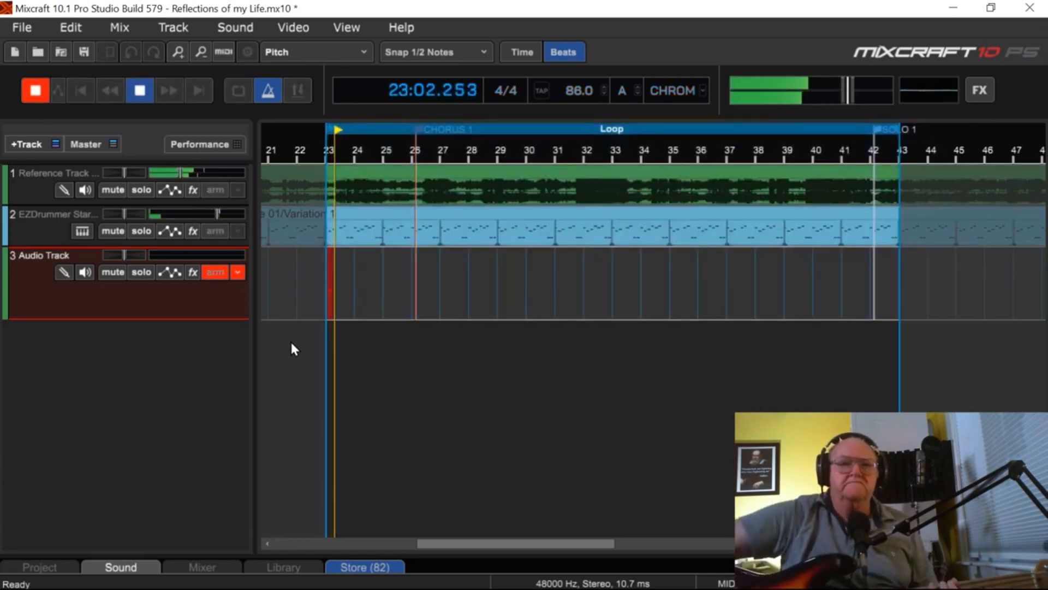